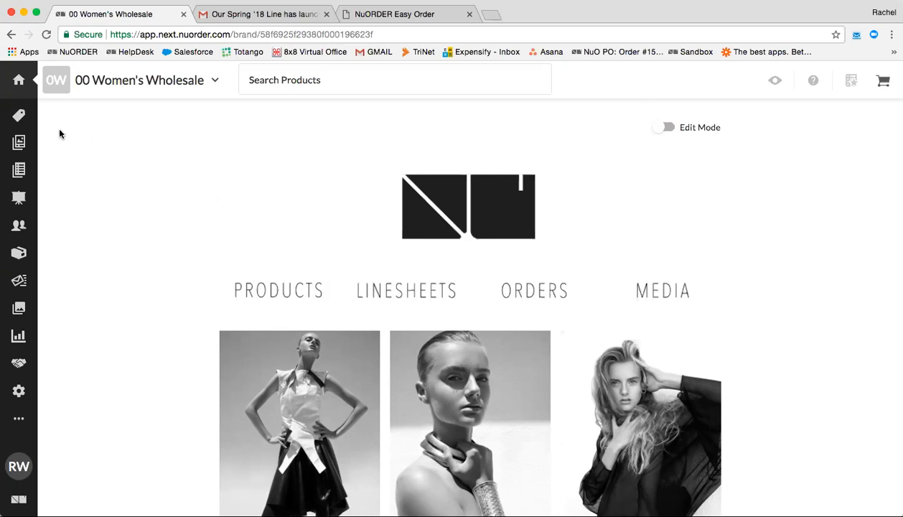
Open the SS 18 linesheet card from the Linesheets list.
click(19, 142)
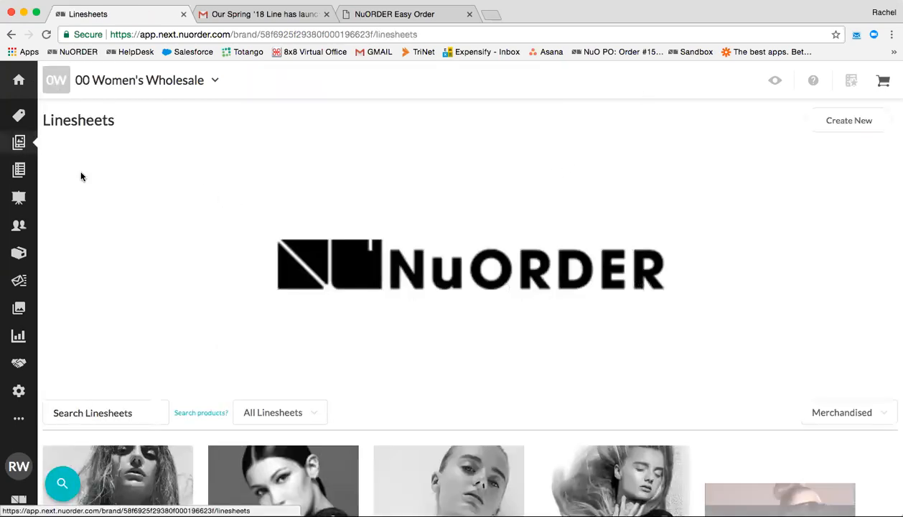
scroll(217, 336, down, 3)
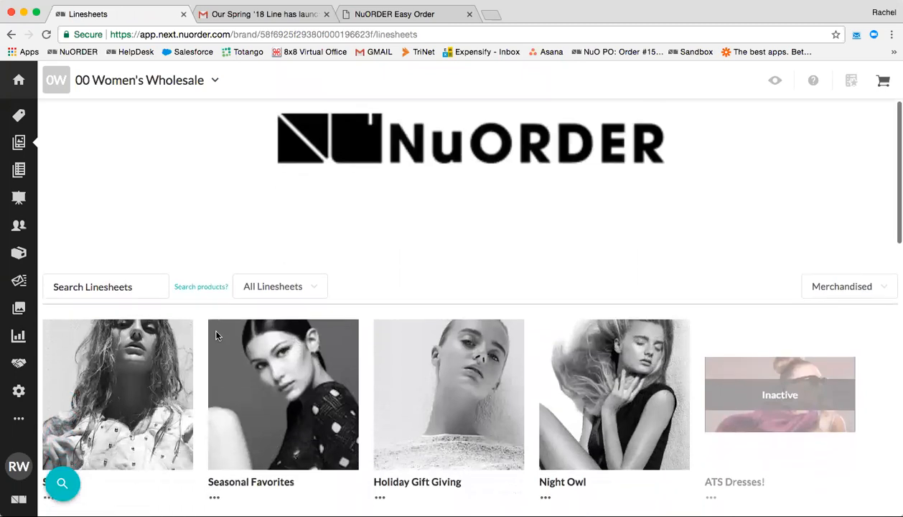
scroll(218, 336, down, 2)
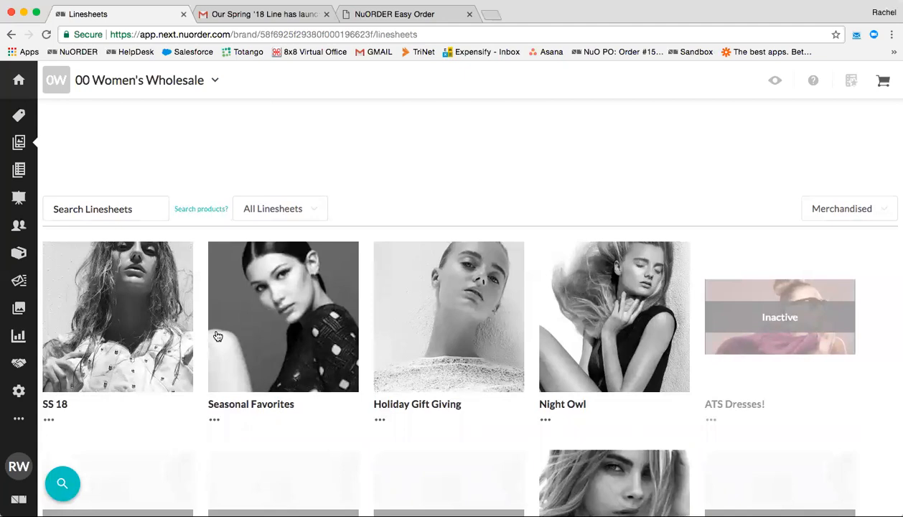
click(133, 315)
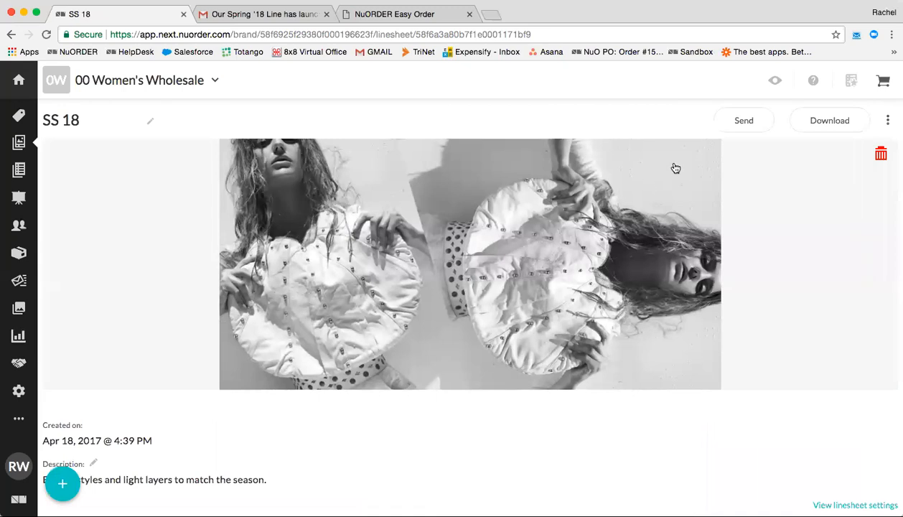
Start sending the SS 18 linesheet from its page.
click(745, 123)
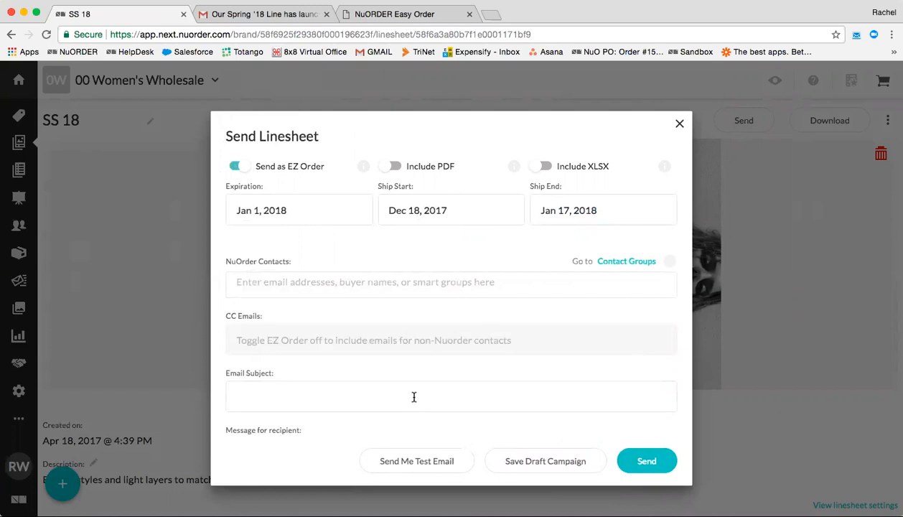
Turn off EZ Order, include PDF and XLSX, and use the 4 Products - Landscape with Inventory template.
click(247, 168)
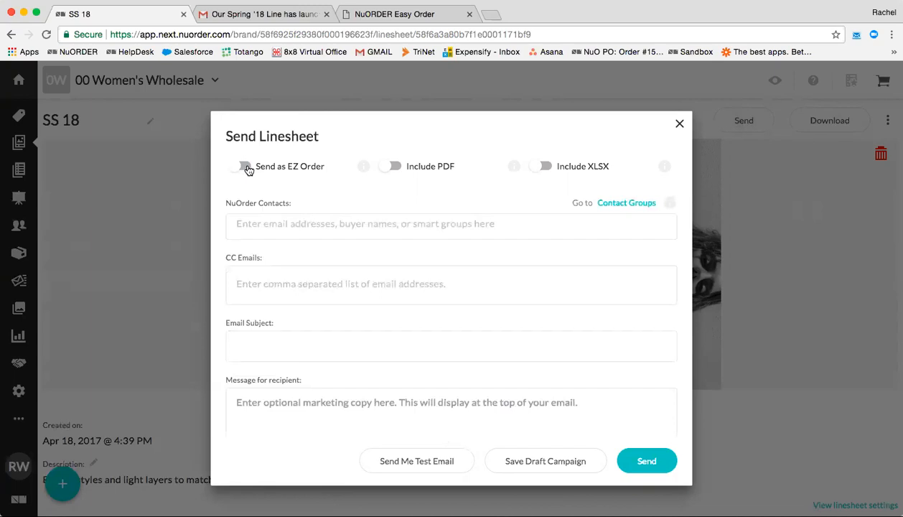
click(394, 167)
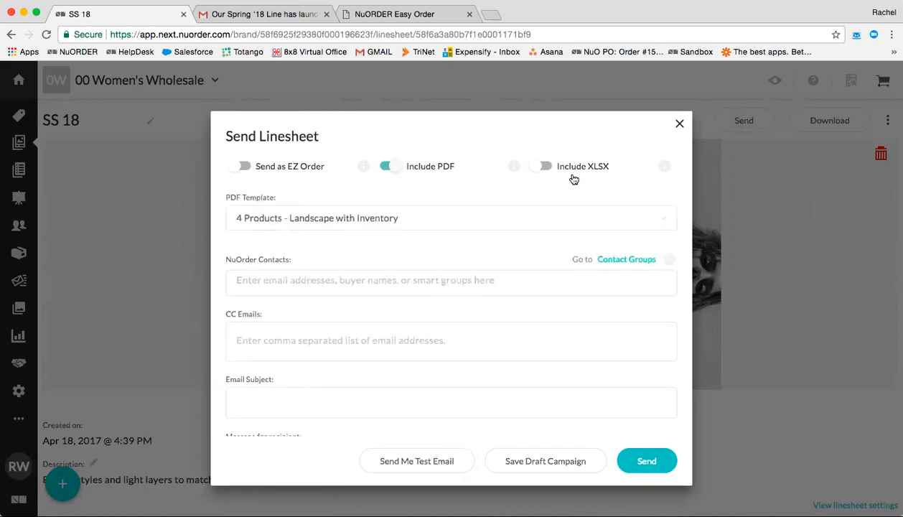
click(542, 167)
click(266, 217)
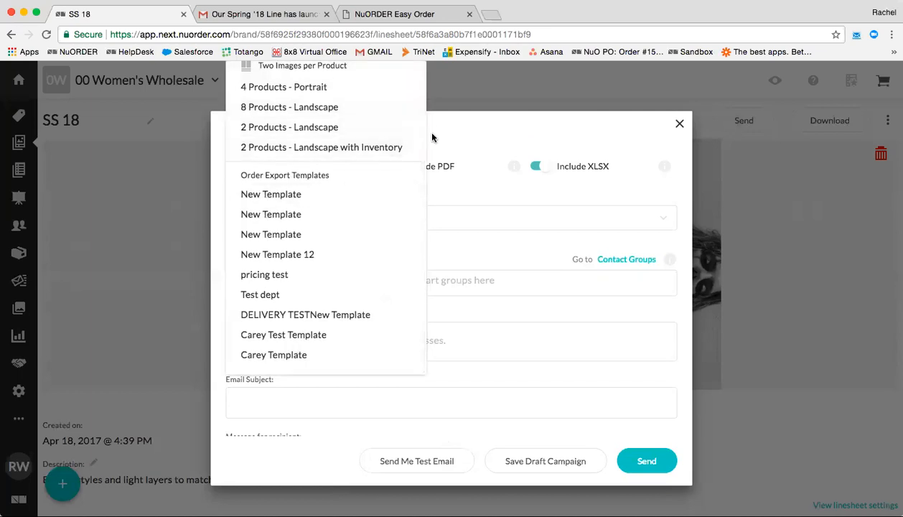
scroll(374, 218, up, 2)
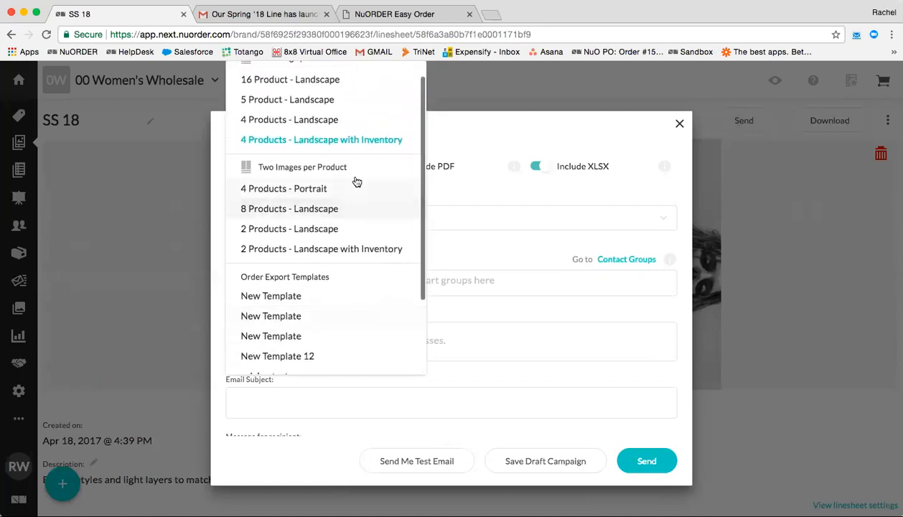
click(321, 143)
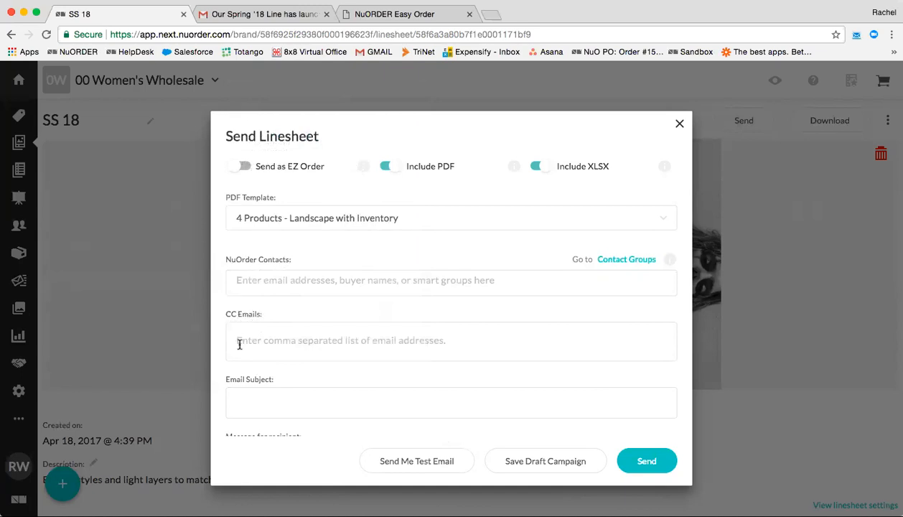
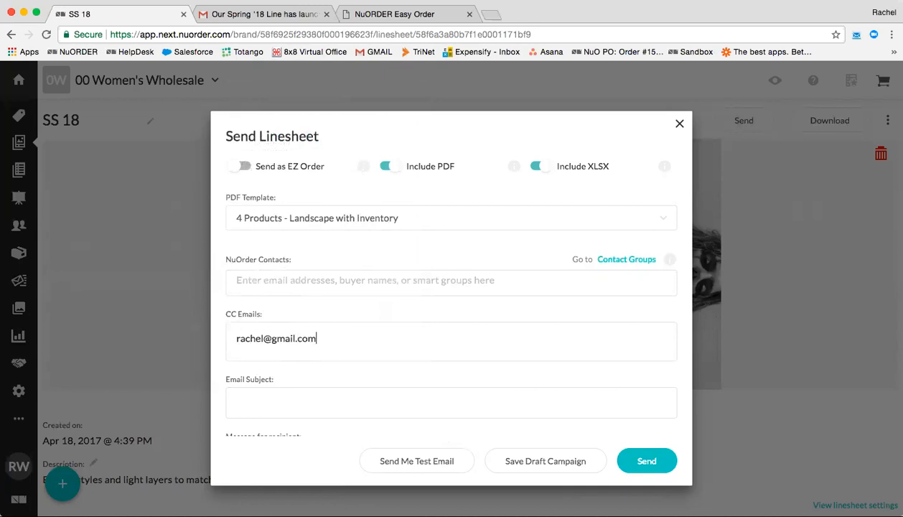
key(Return)
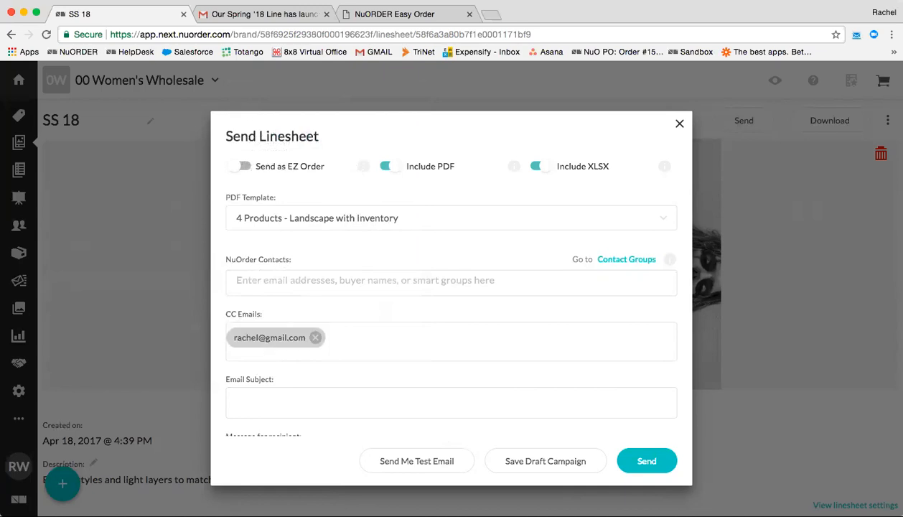
key(Return)
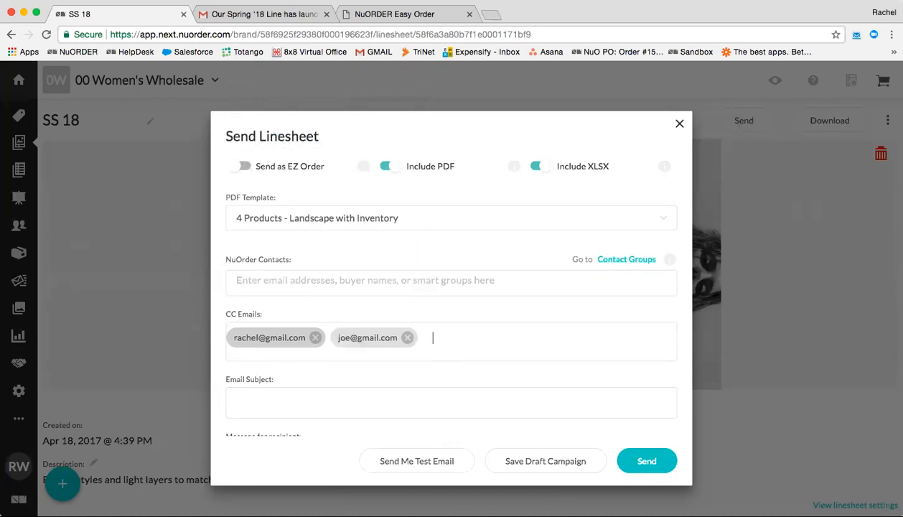
click(407, 338)
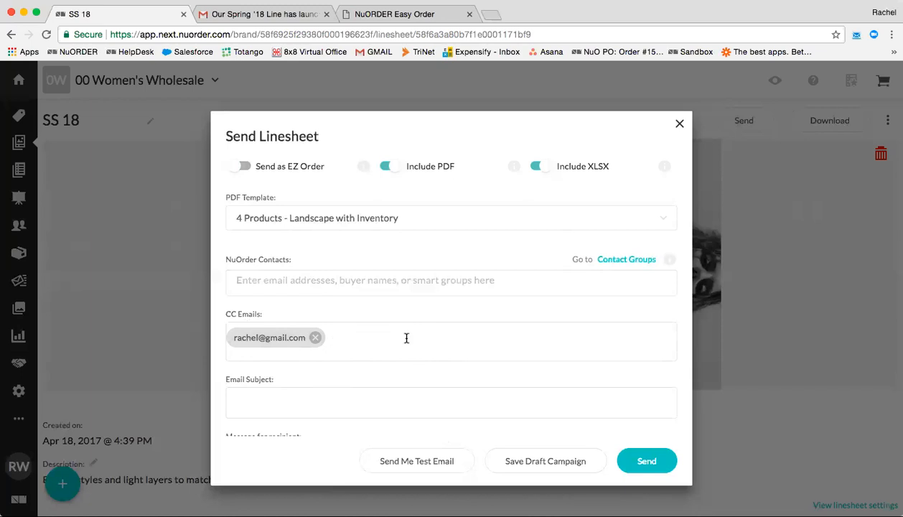
click(314, 338)
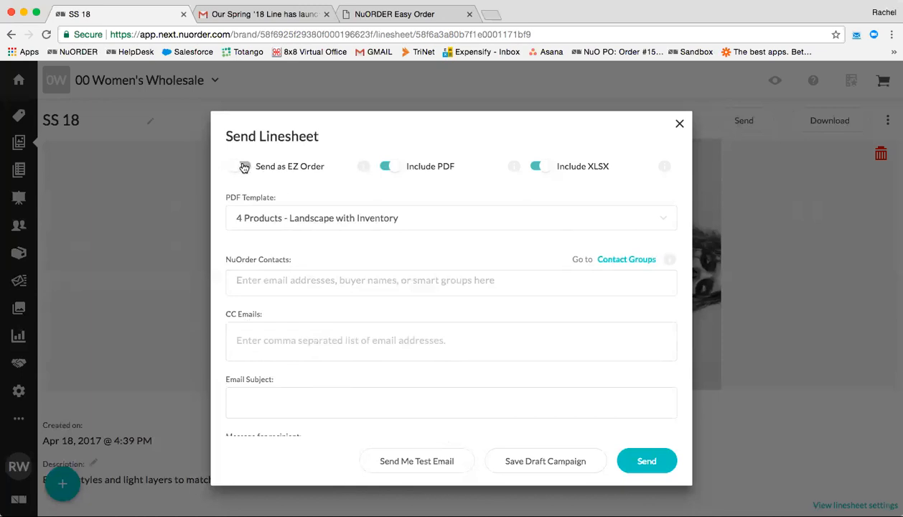
Turn Send as EZ Order back on and open Contact Groups in a new tab.
click(239, 166)
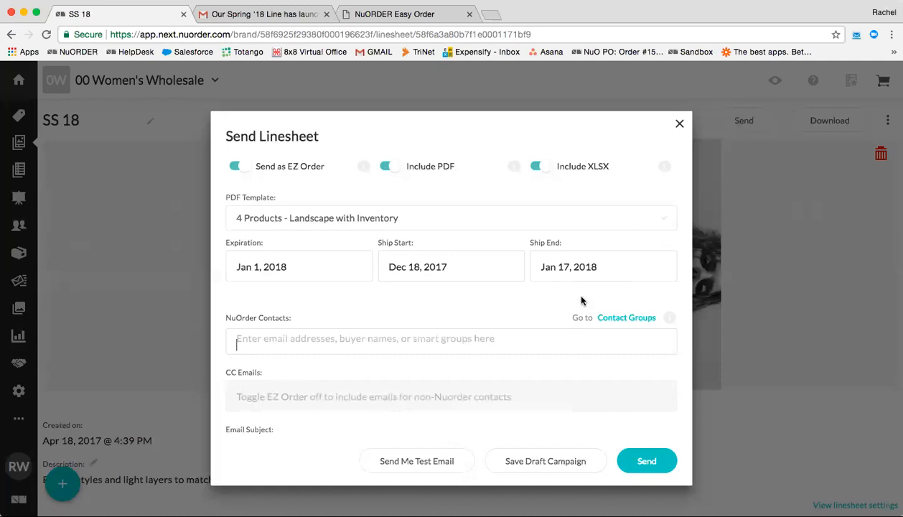
click(616, 321)
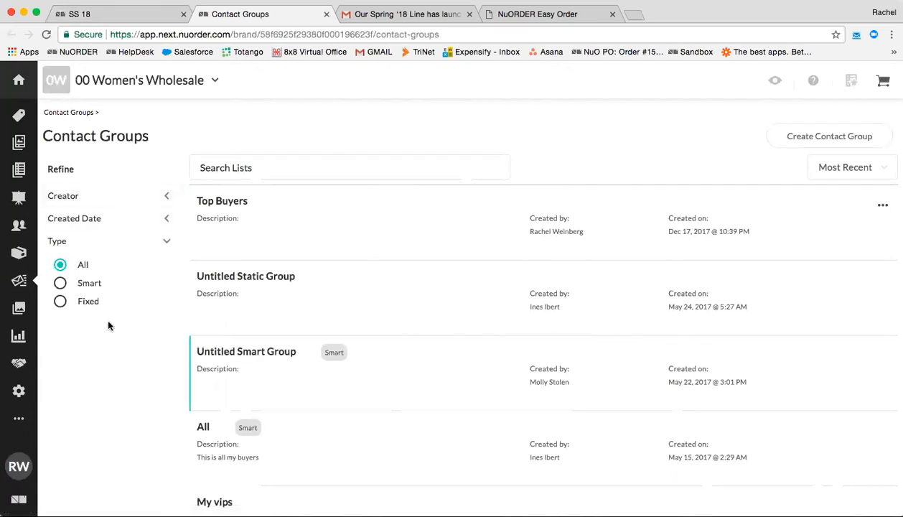
Create a new Smart-type contact group, the Untitled Smart Group.
mouse_move(21, 281)
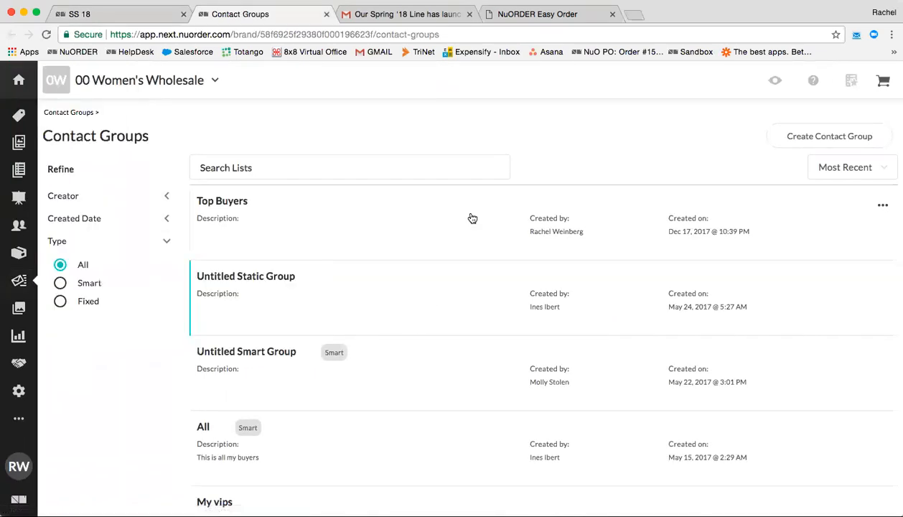
click(783, 135)
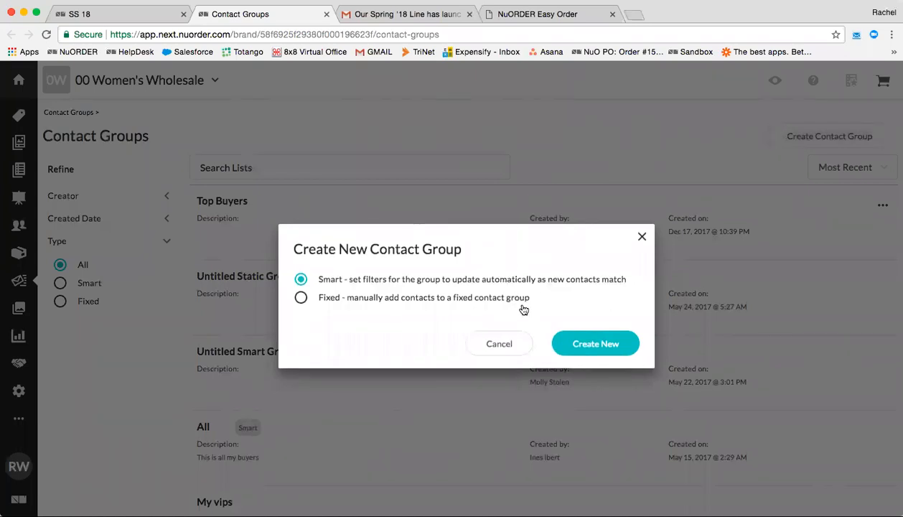
click(362, 302)
click(300, 278)
click(611, 346)
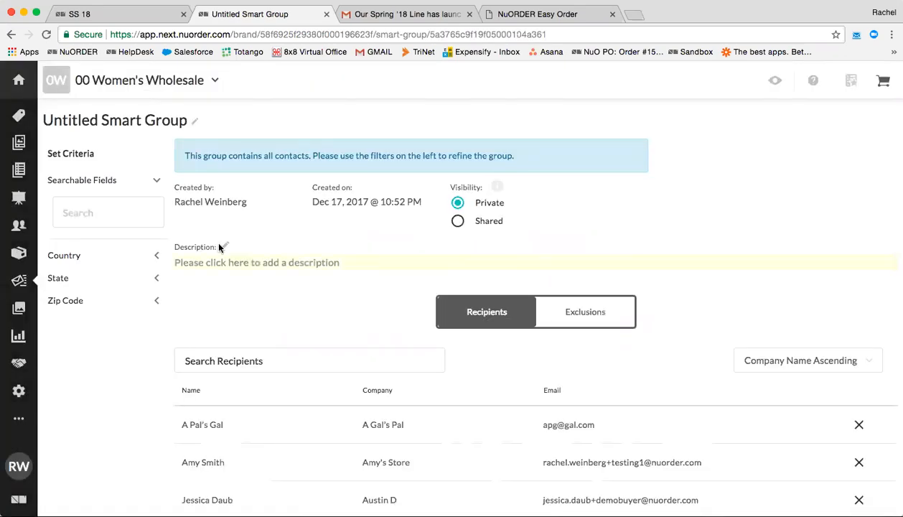
Rename the new smart group to California.
click(161, 187)
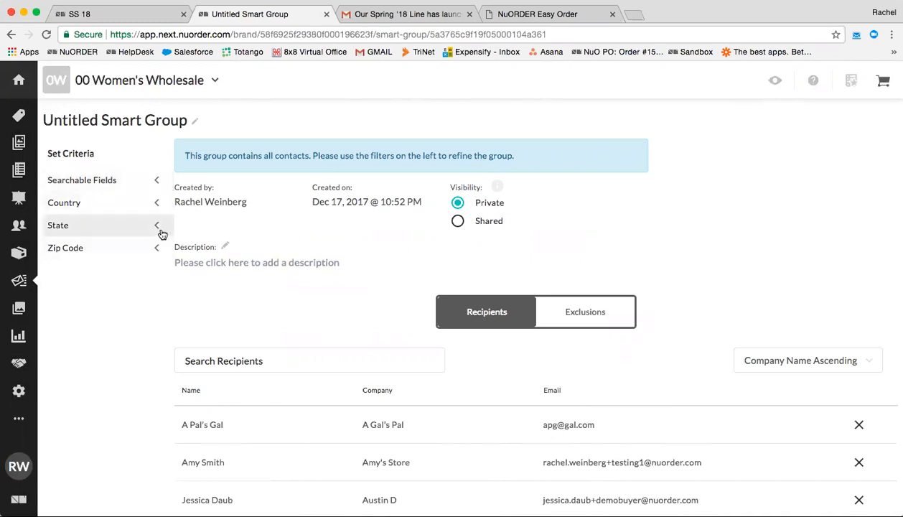
click(123, 120)
text(Calir)
key(BackSpace)
text(fornia)
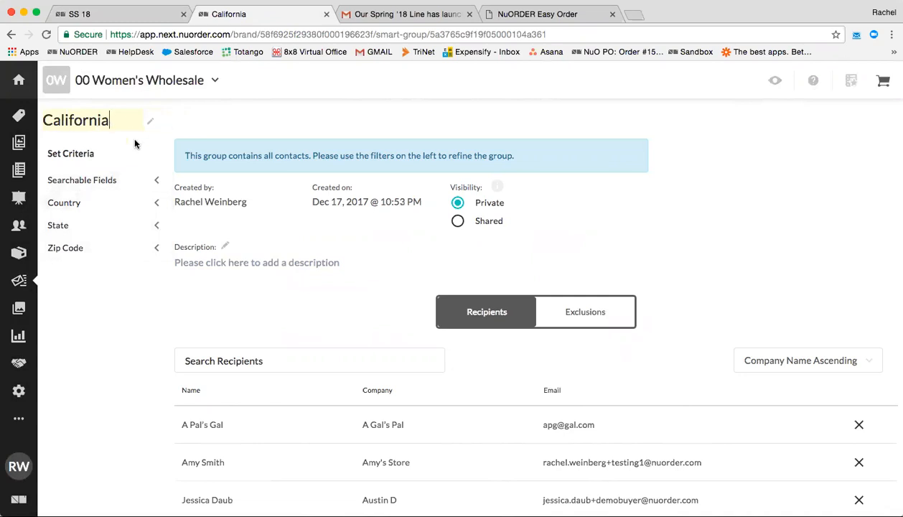
Filter the group by State CA, narrowing it to two contacts.
click(159, 226)
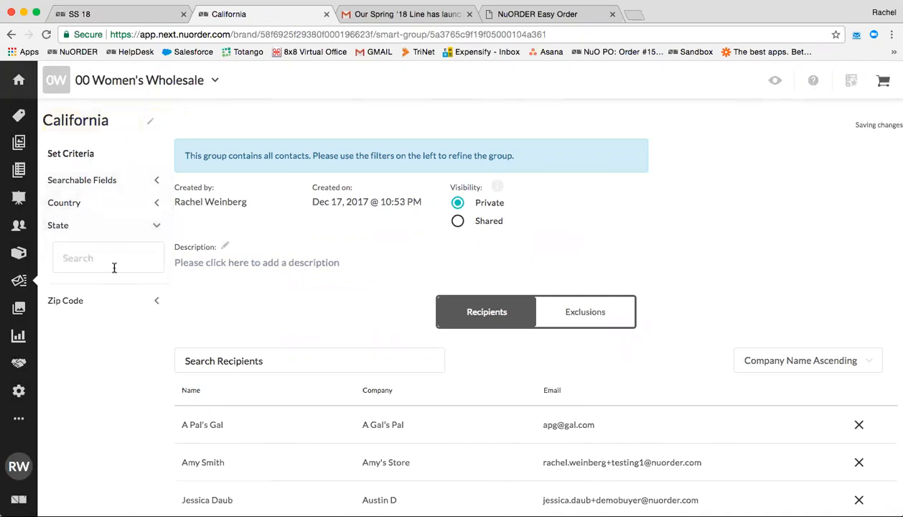
click(114, 267)
text(ca)
click(78, 299)
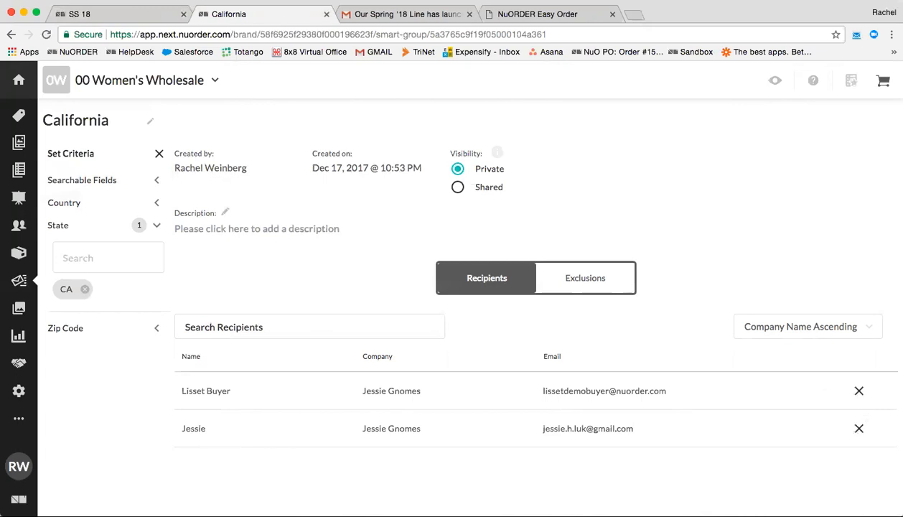
Back in the SS 18 send, add the Top Buyers contact group as recipients.
click(141, 12)
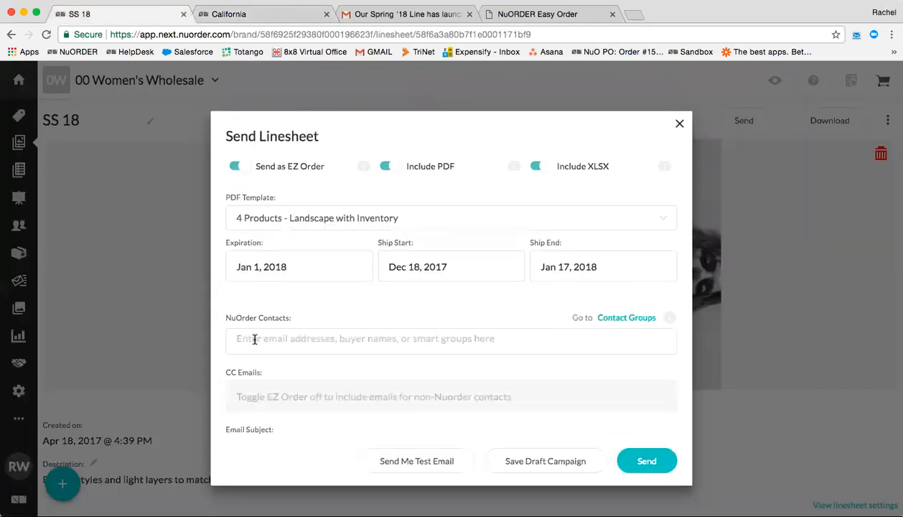
text(top)
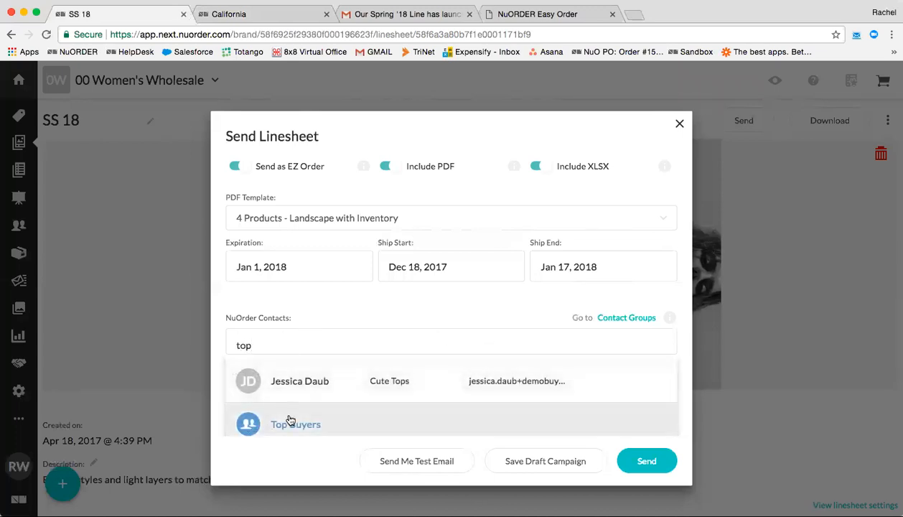
click(290, 423)
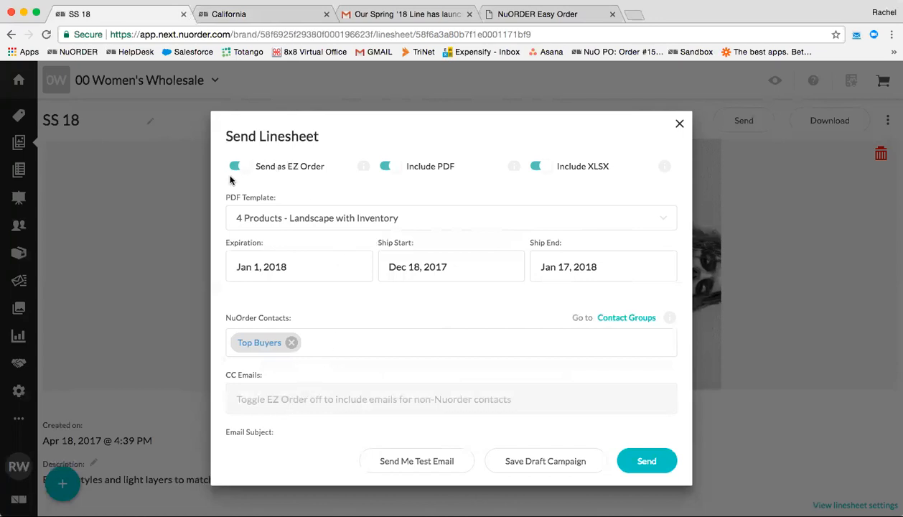
click(279, 266)
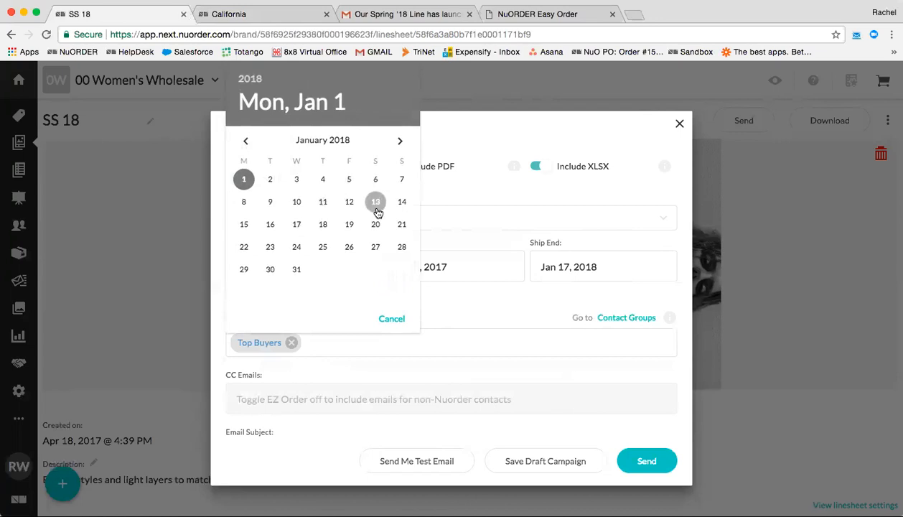
Set the EZ Order expiration date to January 13, 2018.
click(377, 209)
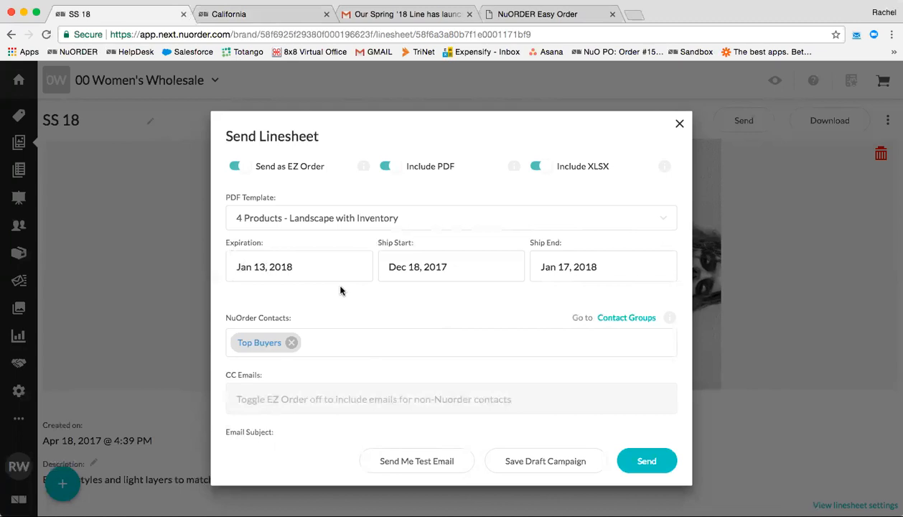
Set the email subject to 'New Season for Spring 2018!!'.
scroll(341, 290, down, 5)
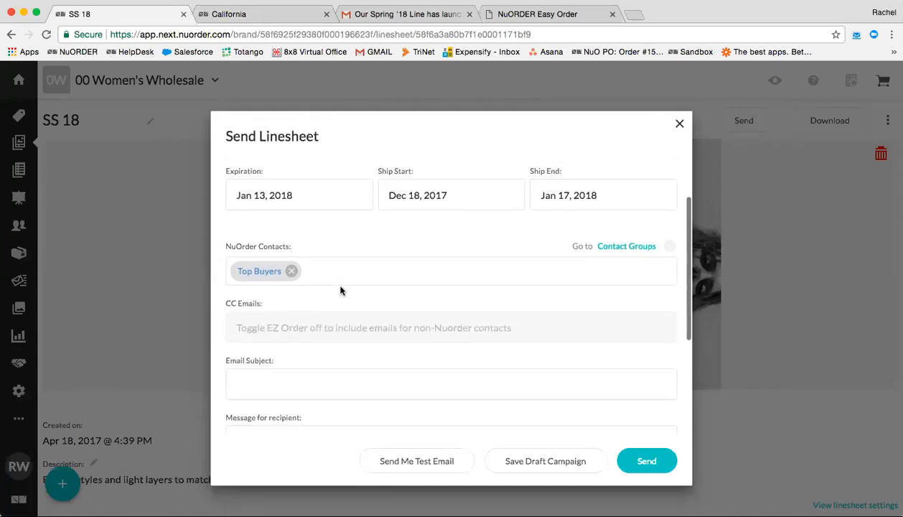
click(262, 277)
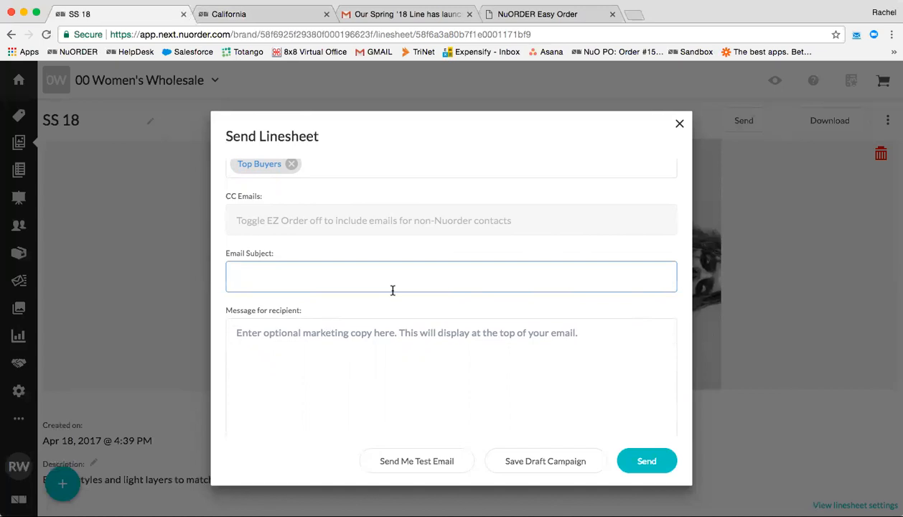
text(New Season for Spring)
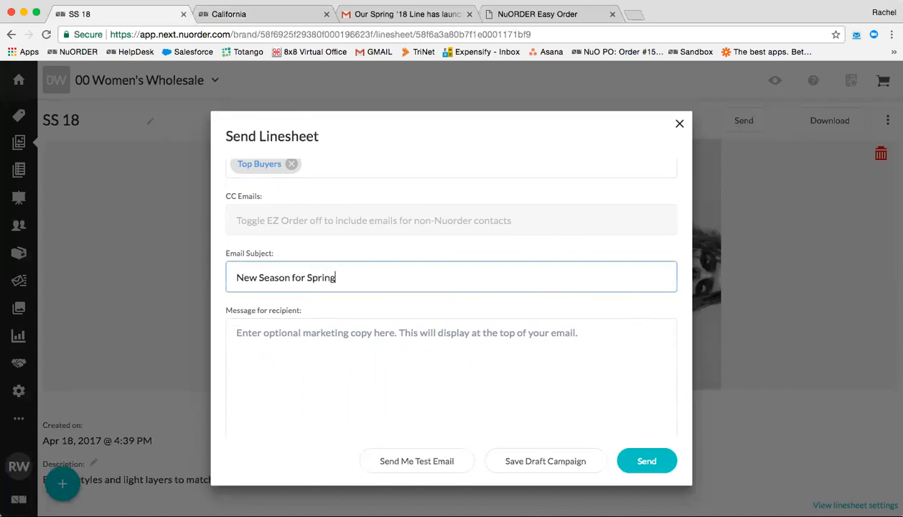
text( 2018!!)
Select the existing default campaign name text further down the dialog.
scroll(446, 280, down, 2)
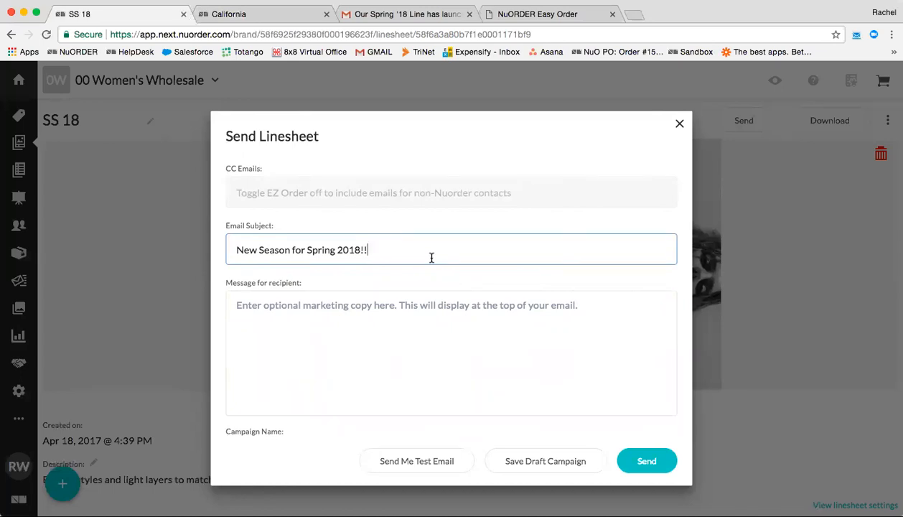
scroll(432, 258, down, 2)
click(256, 278)
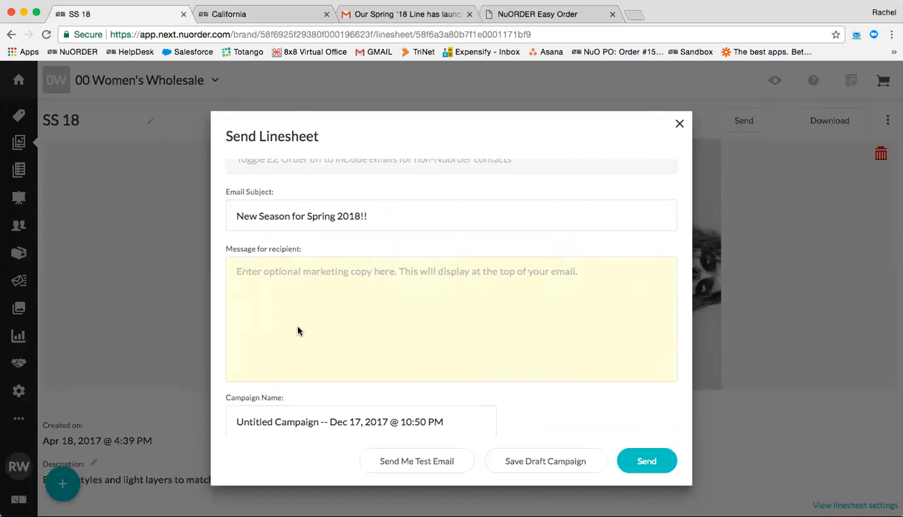
scroll(298, 330, down, 1)
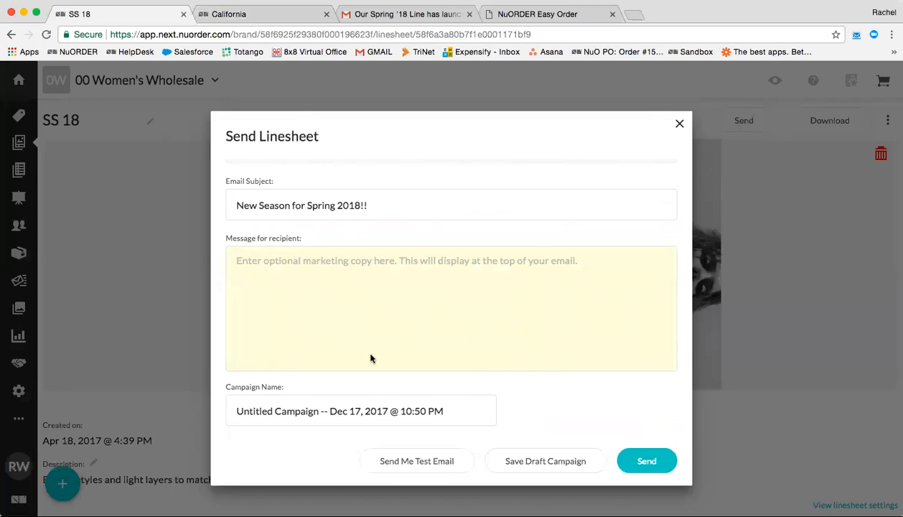
drag(236, 411, 451, 412)
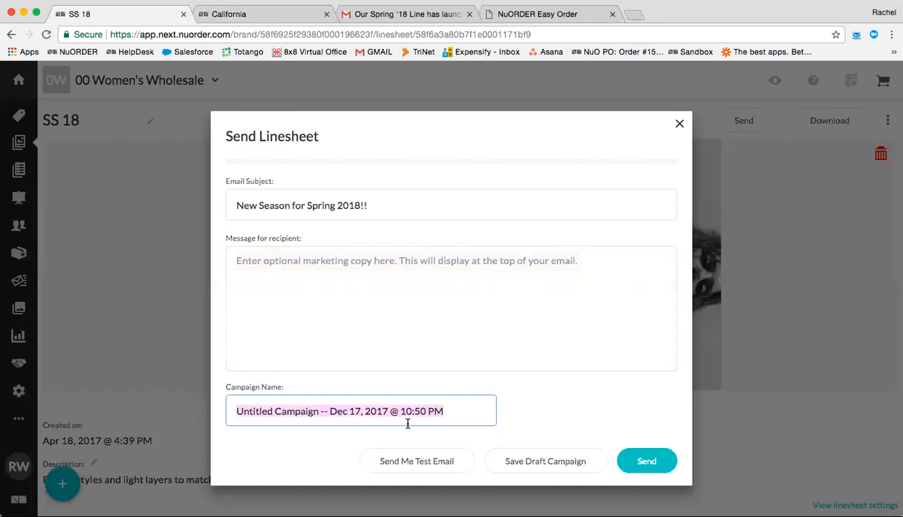
Write the recipient message 'Hi! Check out our new line!', signed with the sender's name.
click(299, 278)
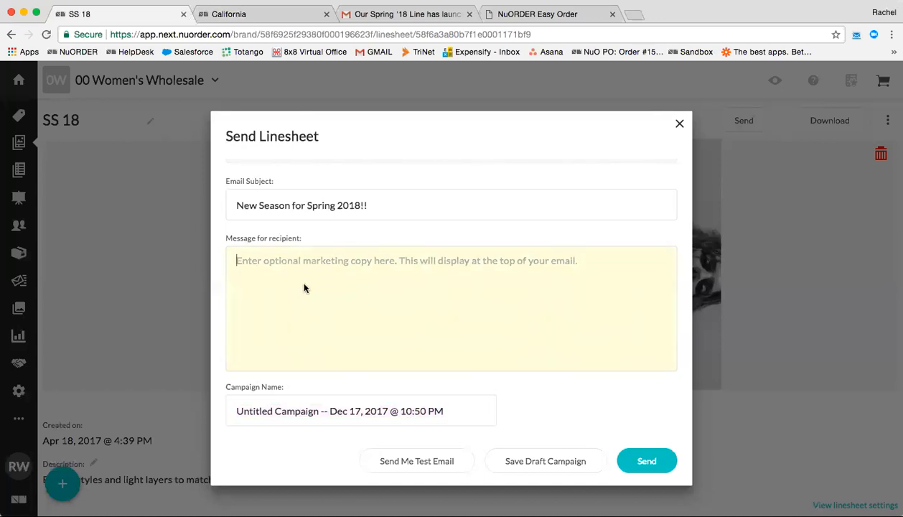
text(Hi Customer)
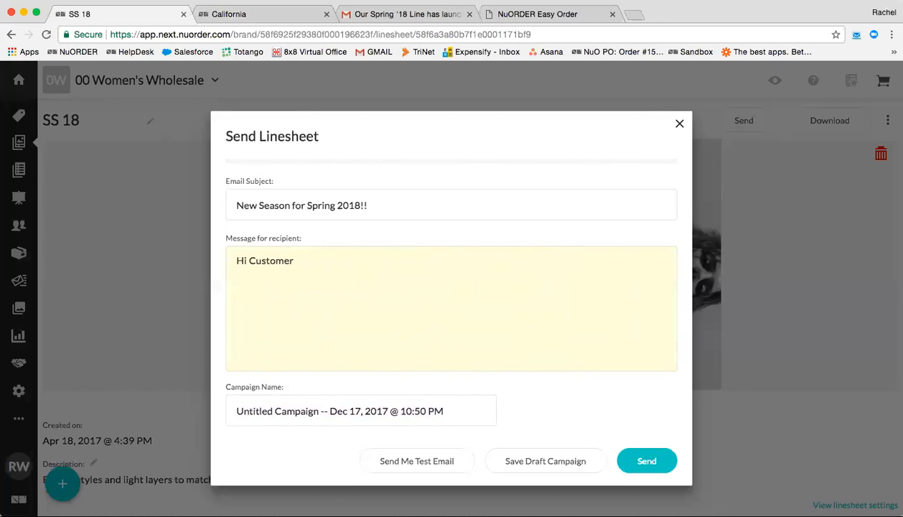
text(!  )
text(Check out our ne)
text(w line)
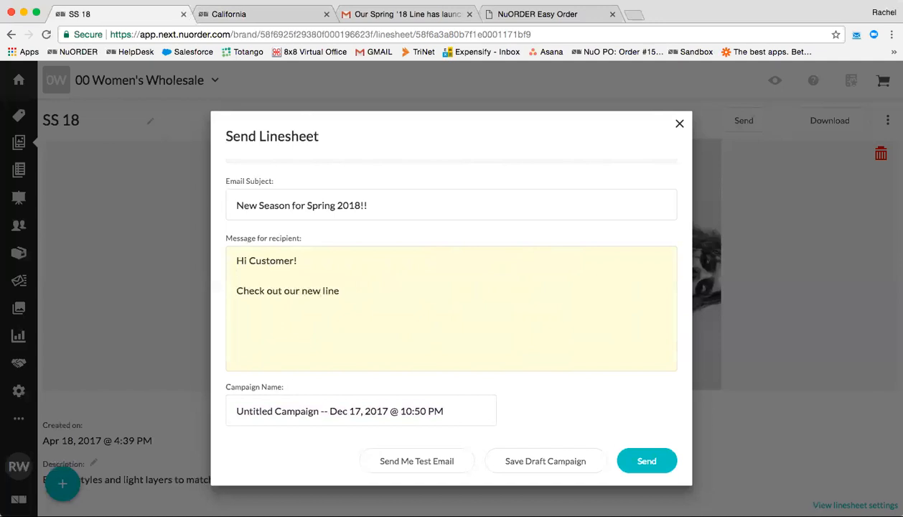
text(!  From, Rachel)
double_click(268, 260)
key(BackSpace)
click(389, 323)
click(439, 331)
Rename the campaign to 'Spring 2018 New Release' and send the linesheet.
scroll(440, 331, up, 5)
scroll(439, 332, down, 5)
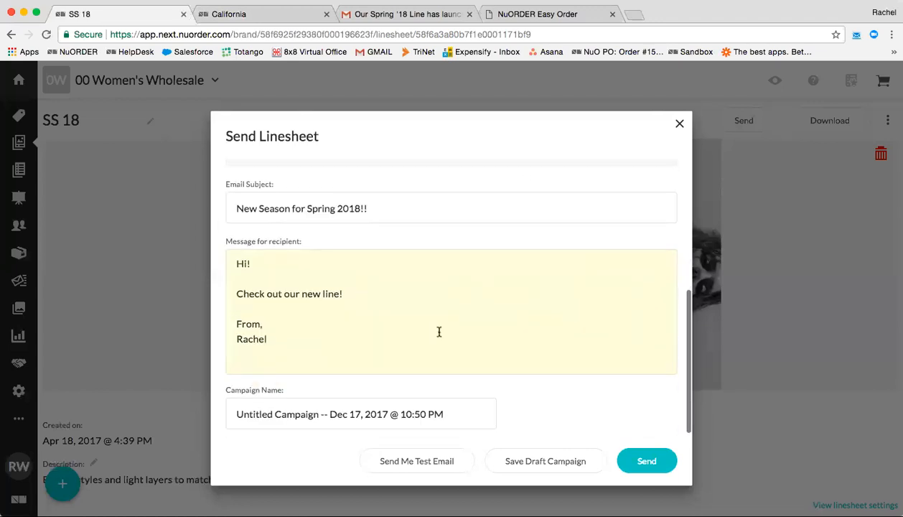
drag(237, 414, 486, 424)
text(Spring )
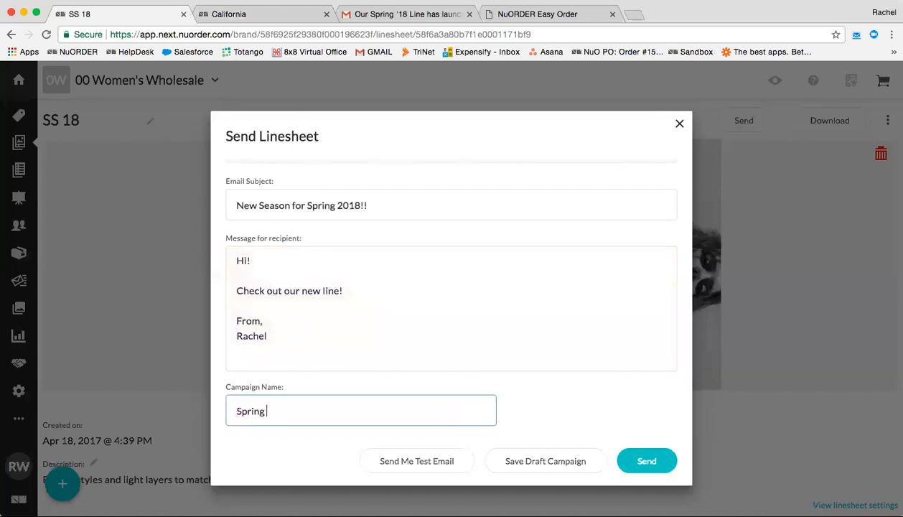
text(2018 New Release)
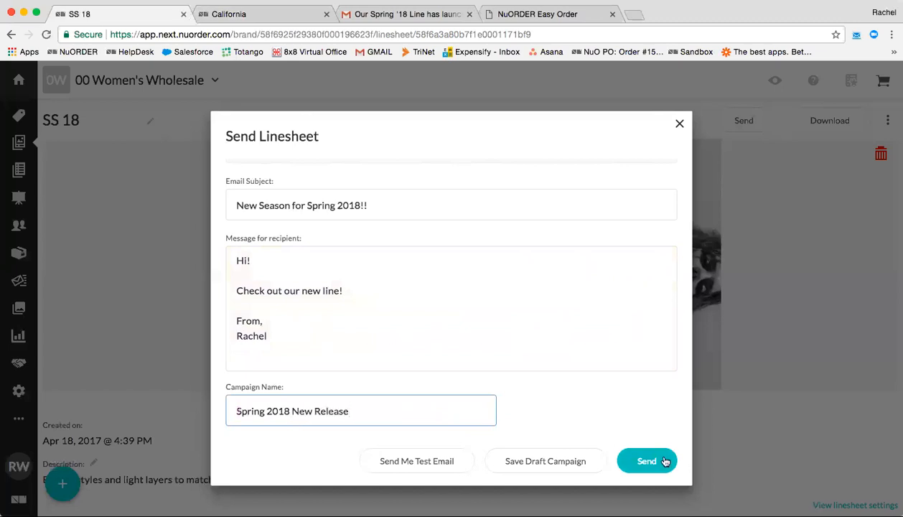
click(664, 461)
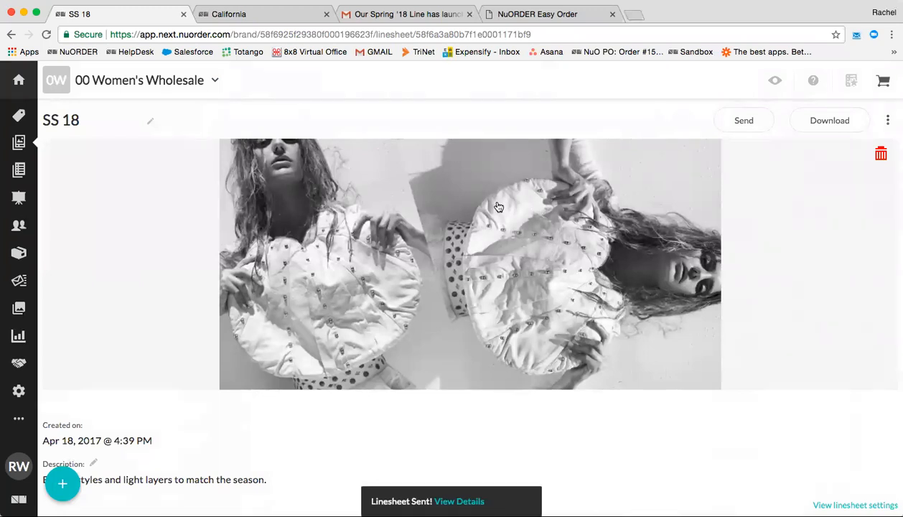
Open the 'Our Spring '18 Line has launched' email in Gmail and scroll to its product list.
click(351, 20)
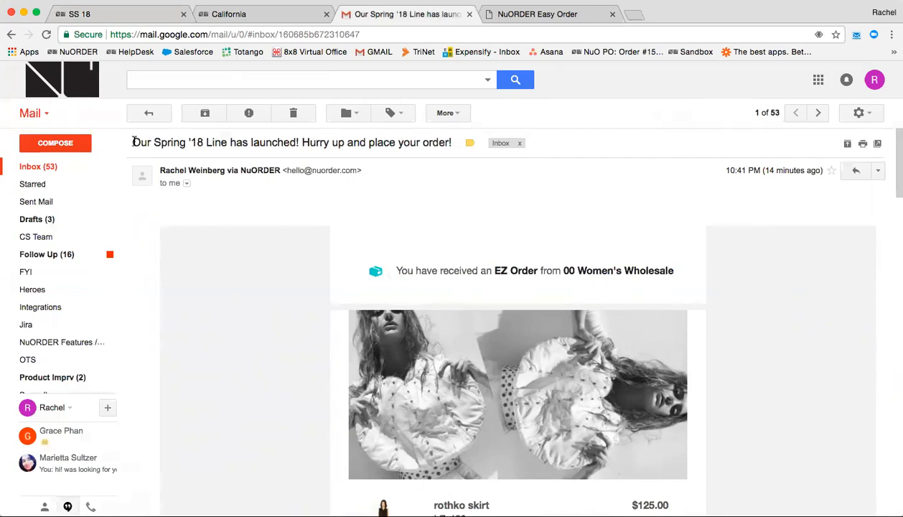
drag(133, 142, 453, 147)
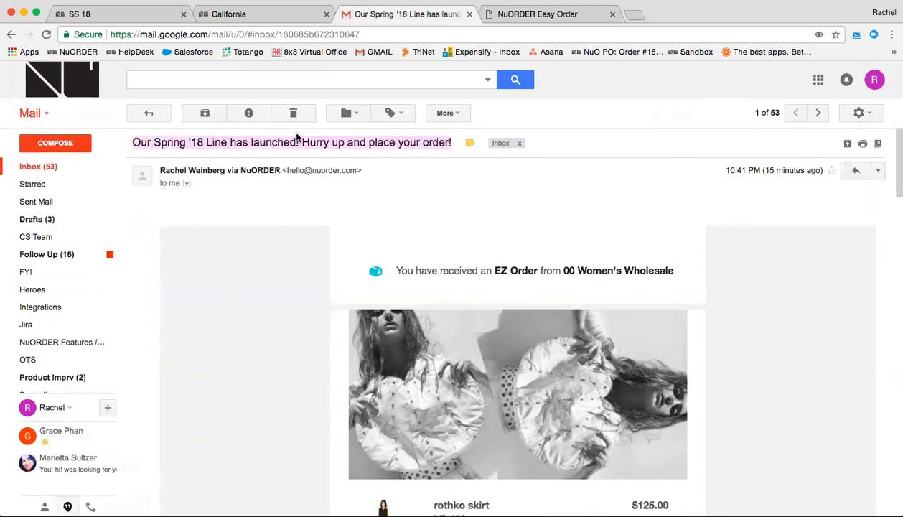
click(321, 144)
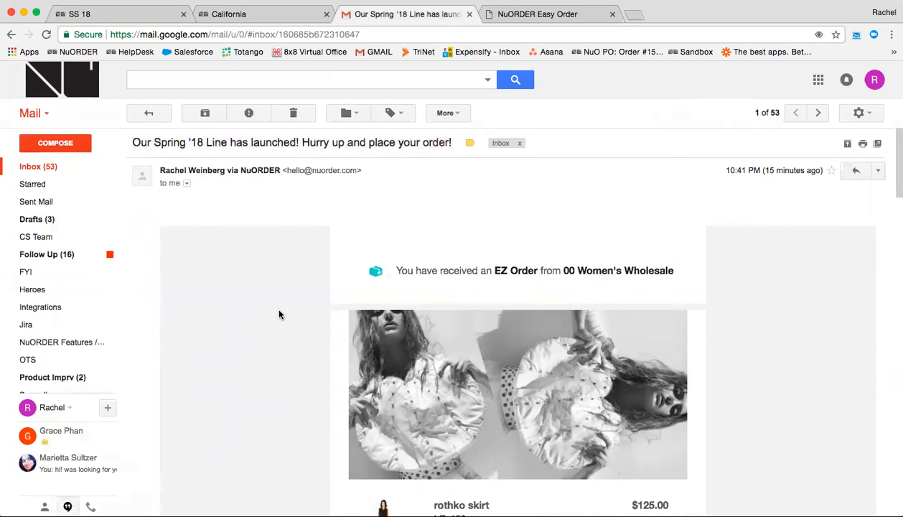
scroll(280, 314, down, 2)
scroll(279, 315, down, 2)
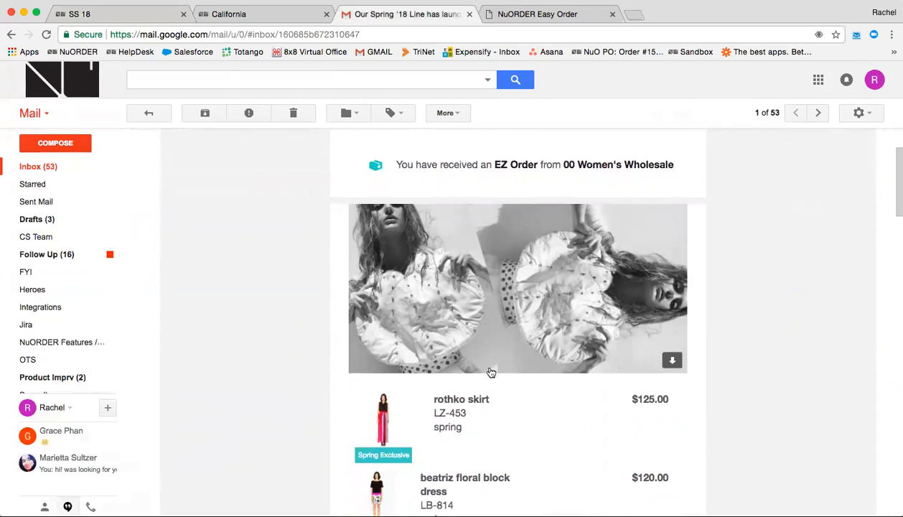
scroll(251, 258, down, 1)
scroll(251, 257, down, 4)
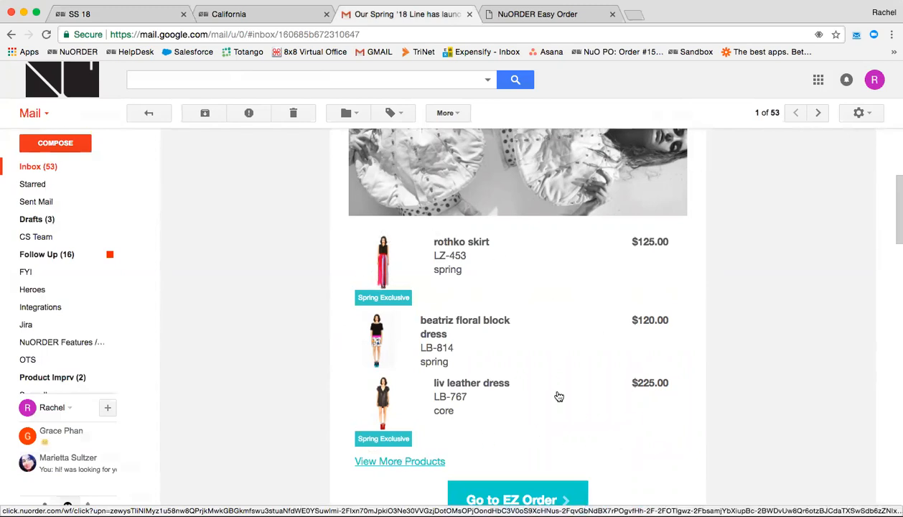
scroll(612, 397, down, 2)
scroll(614, 398, down, 5)
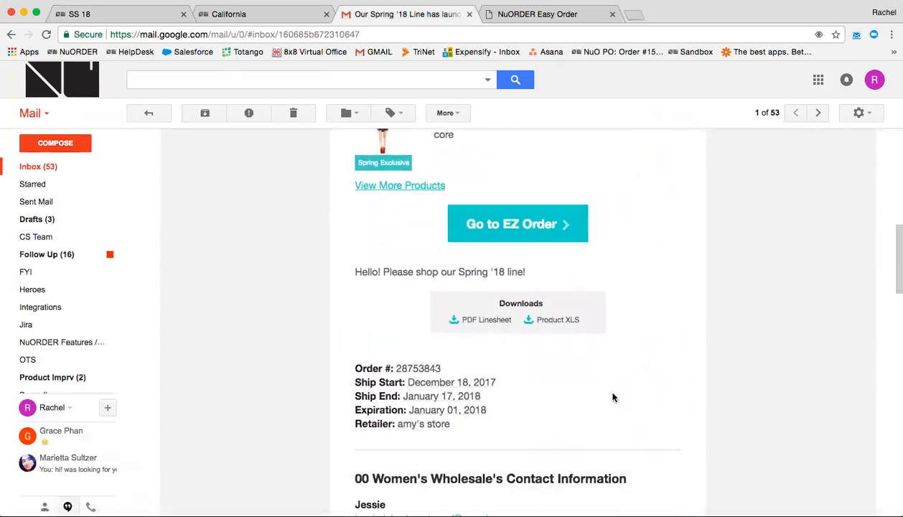
scroll(612, 397, down, 1)
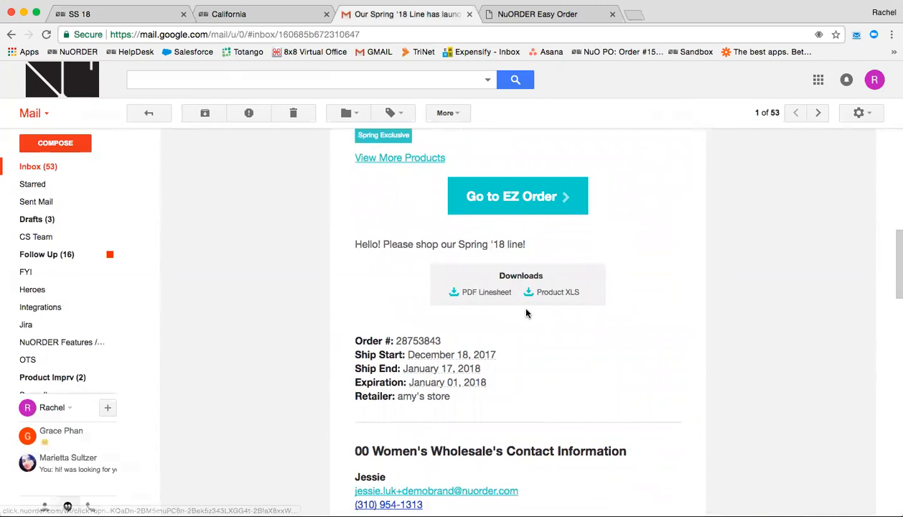
scroll(482, 306, down, 2)
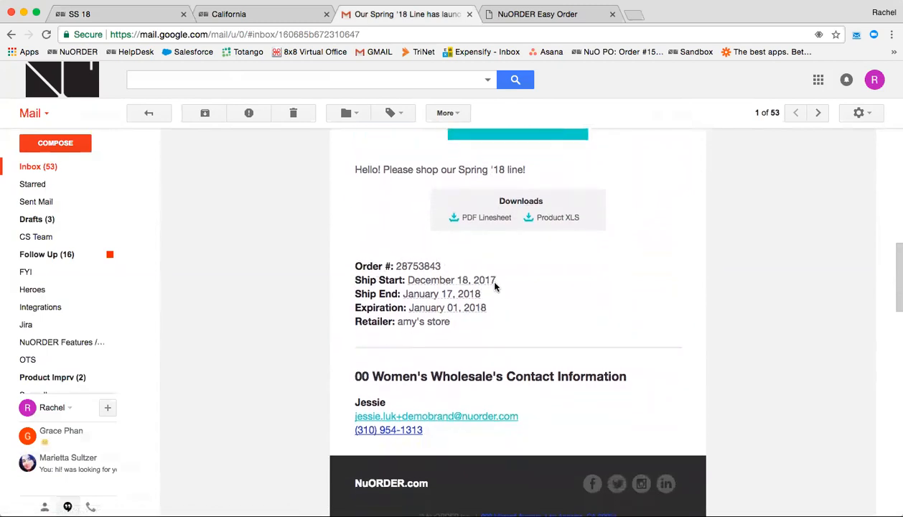
scroll(495, 391, down, 2)
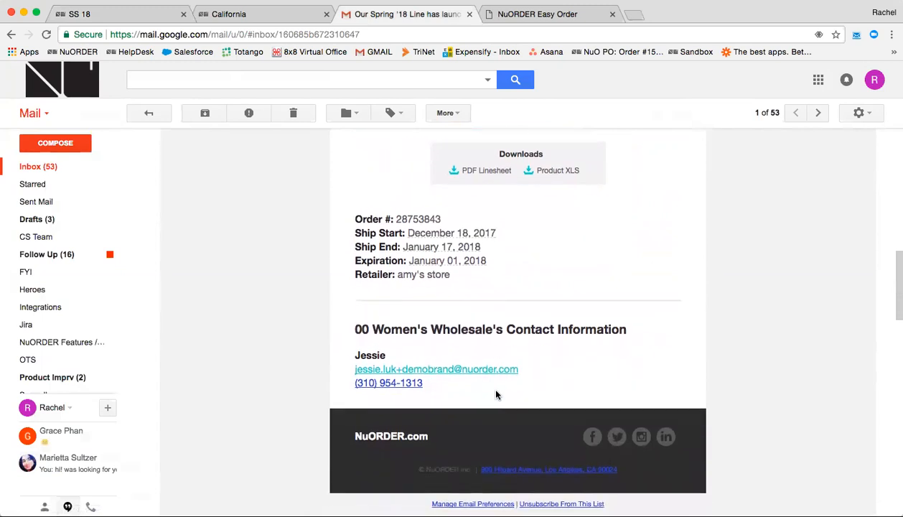
scroll(496, 395, down, 1)
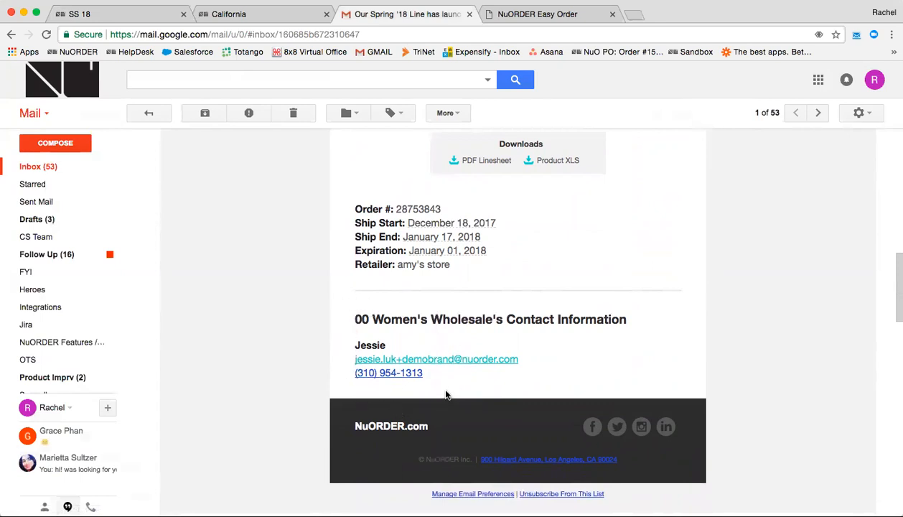
scroll(446, 394, up, 5)
scroll(446, 395, up, 4)
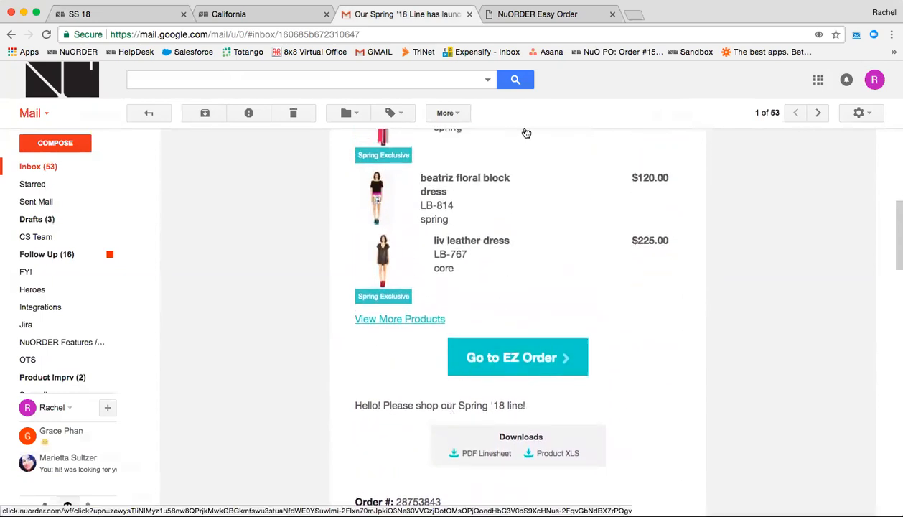
On the Easy Order page, browse the Rothko Skirt's enlarged photos, then close its detail panel.
click(546, 15)
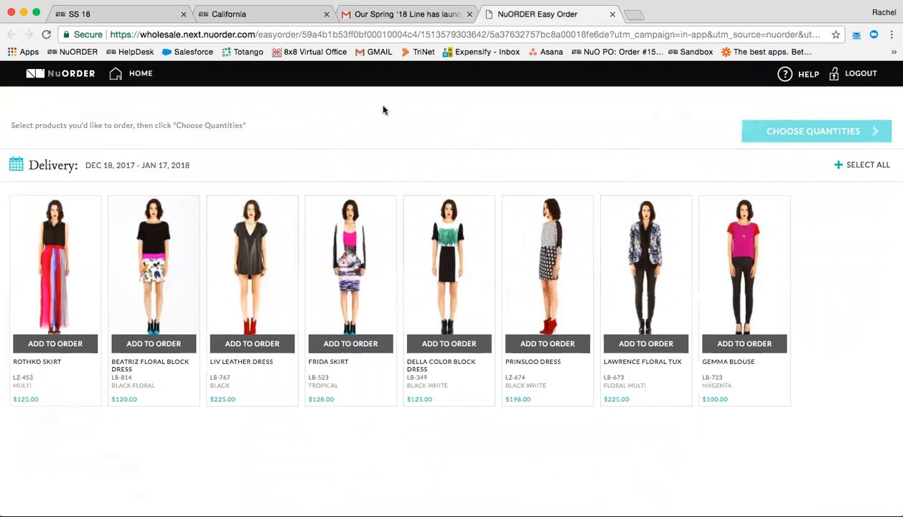
click(59, 255)
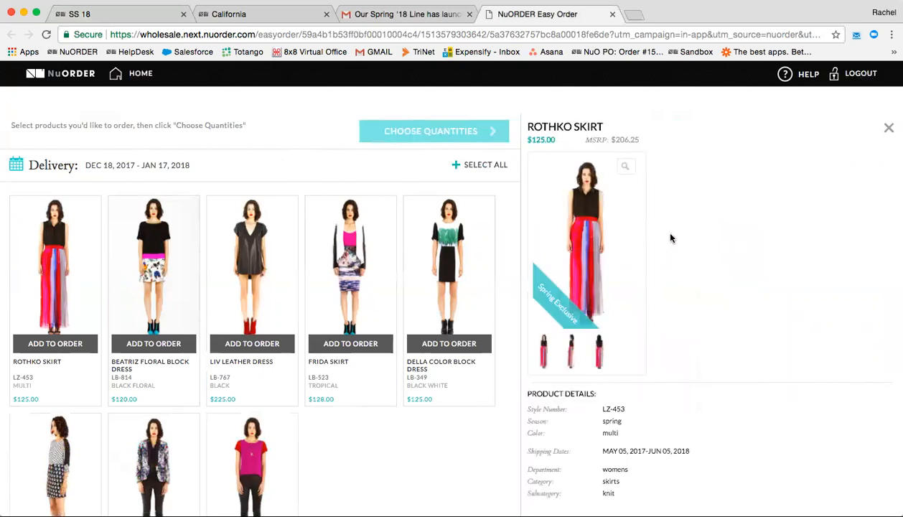
click(589, 207)
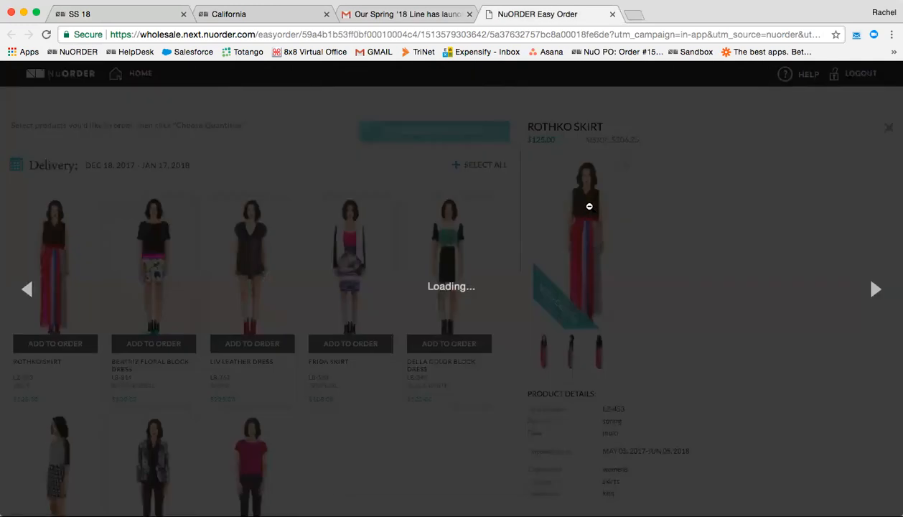
key(Right)
key(Right)
key(Right)
key(Right)
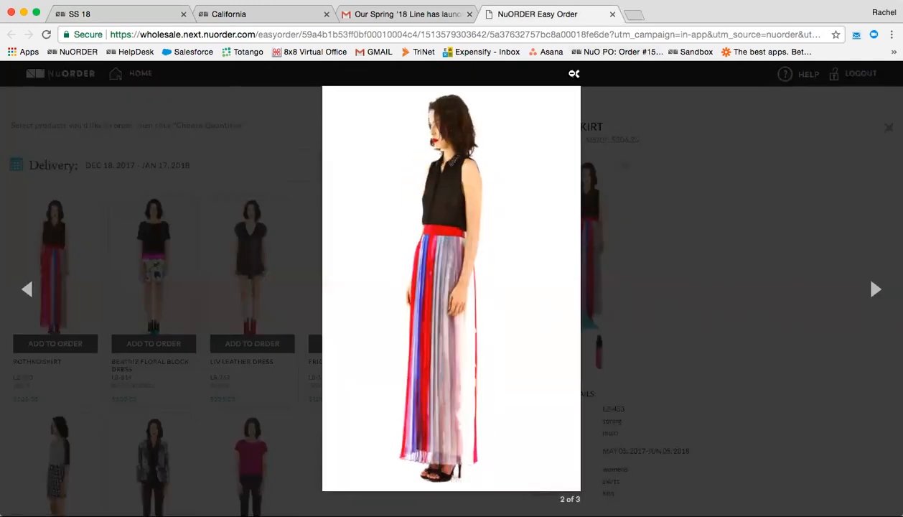
click(574, 73)
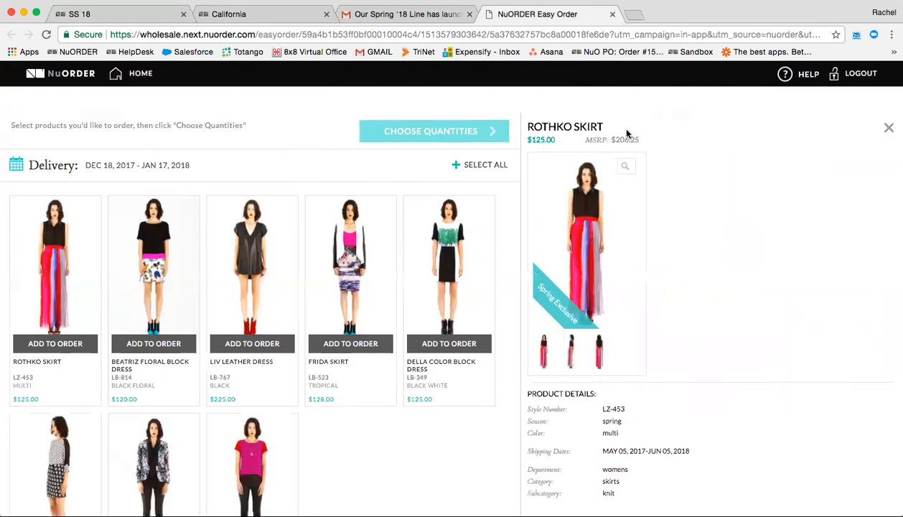
click(889, 129)
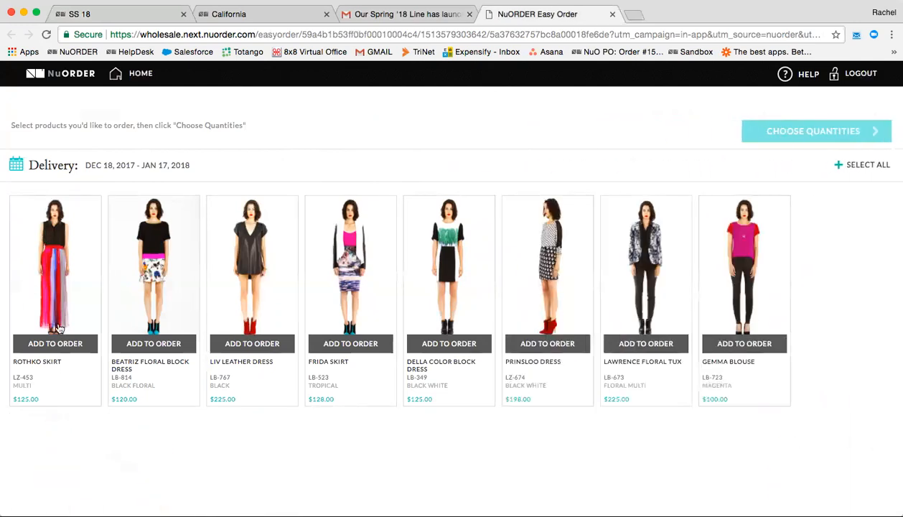
Add the Rothko Skirt and Liv Leather Dress to the order and go to quantities.
click(65, 346)
click(267, 344)
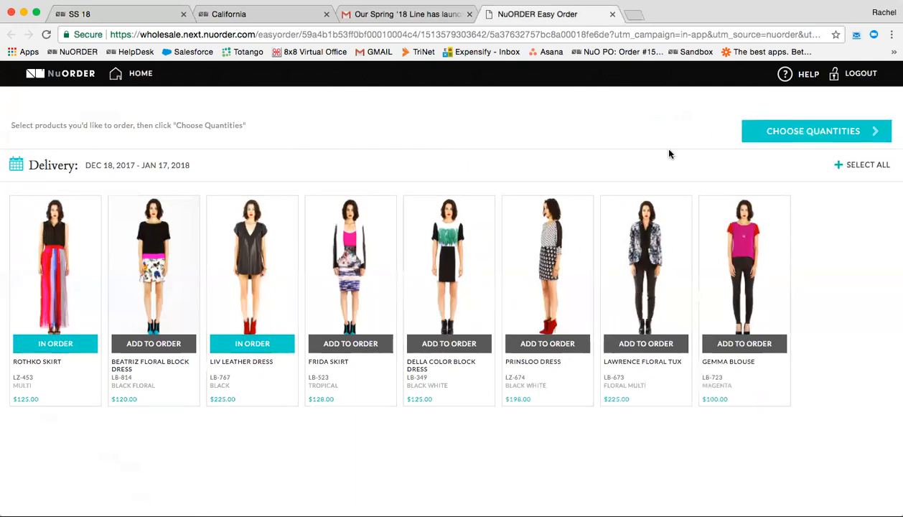
click(779, 134)
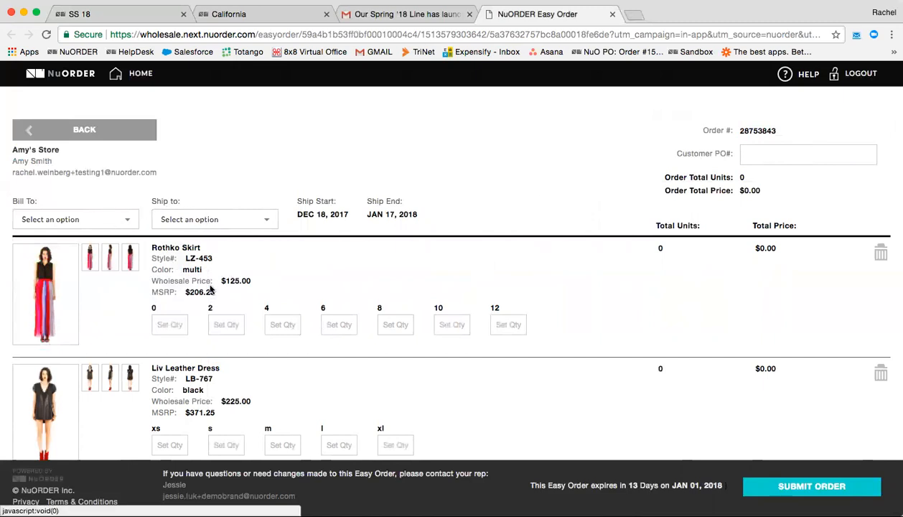
Enter a quantity of 1 for Rothko Skirt sizes 0, 2, 4 and 6.
click(168, 324)
text(1)
click(227, 324)
text(1)
click(279, 324)
text(1)
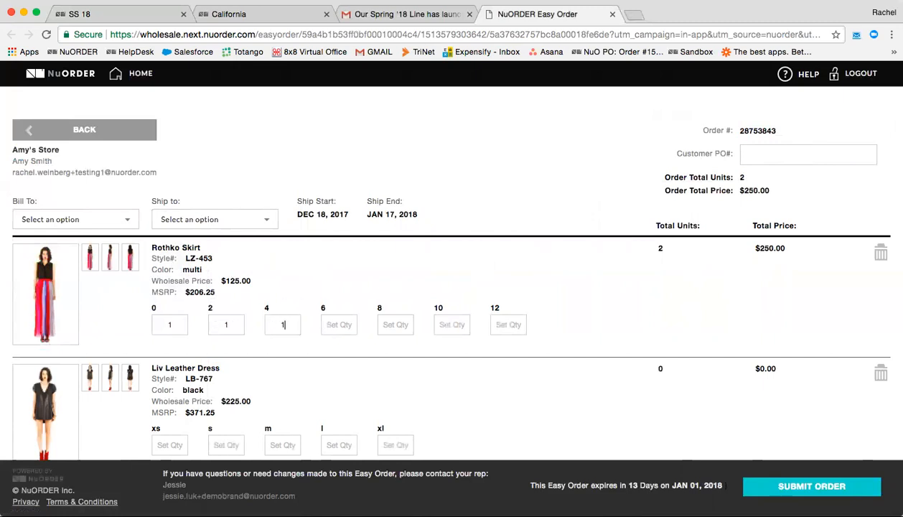
key(Tab)
text(1)
Enter a quantity of 1 for Liv Leather Dress sizes xs, s and m.
scroll(380, 298, down, 2)
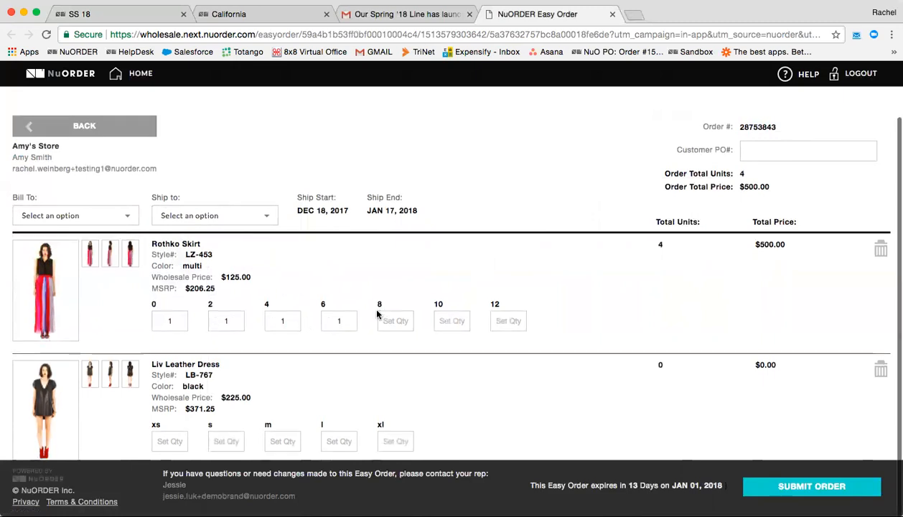
click(160, 395)
text(1)
click(210, 392)
text(1)
key(Tab)
text(1)
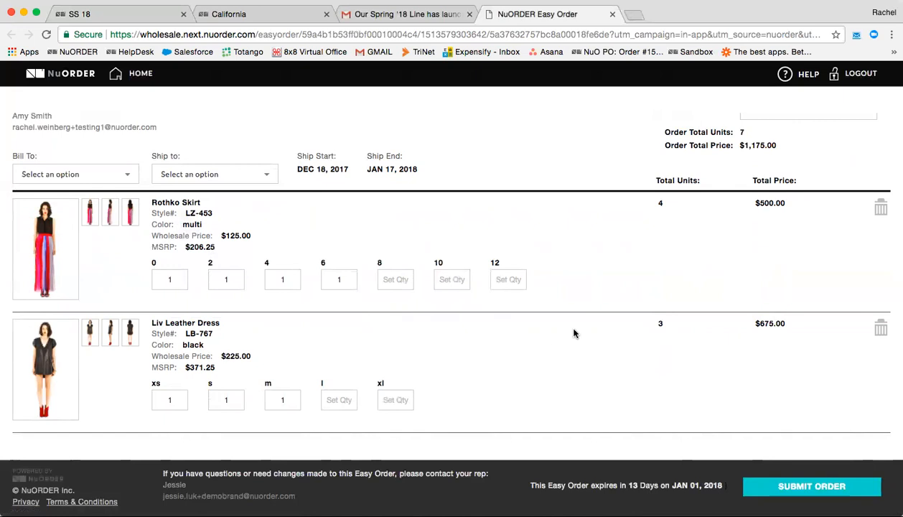
Submit and confirm the 7-unit, $1,175.00 order, acknowledging the success message.
click(809, 488)
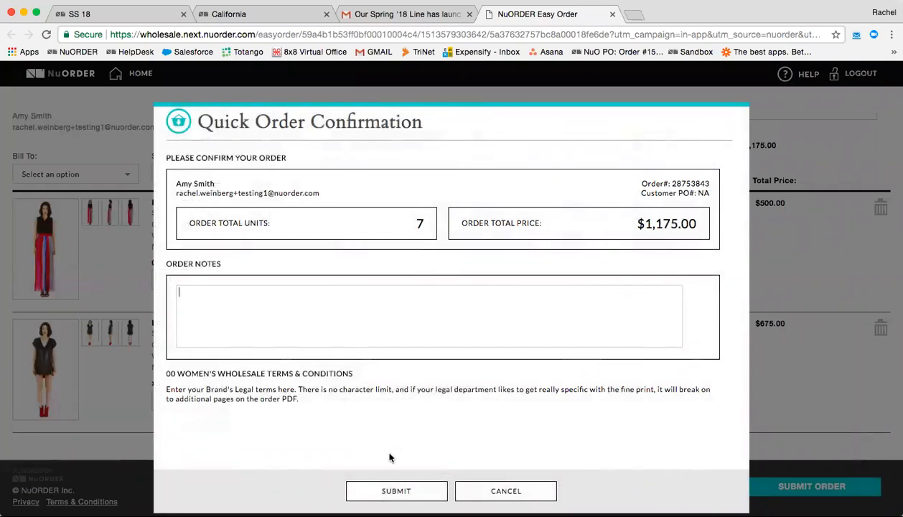
click(403, 490)
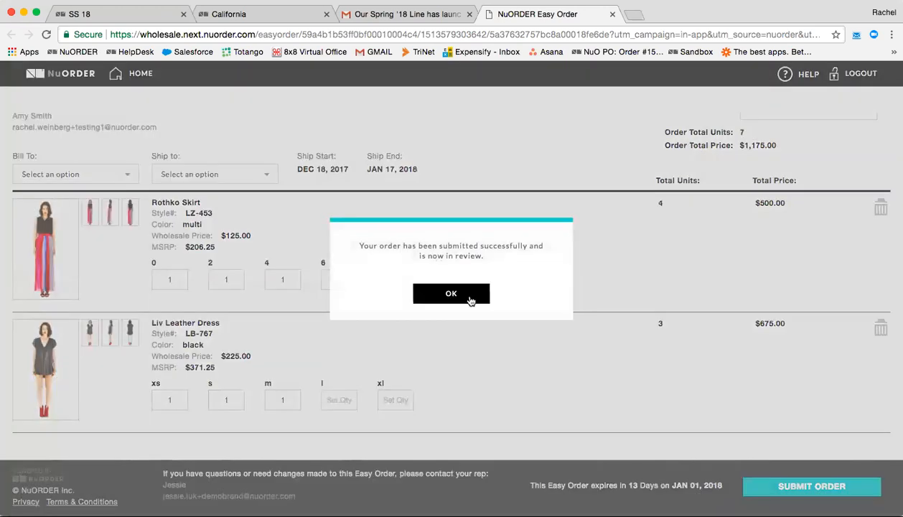
click(469, 295)
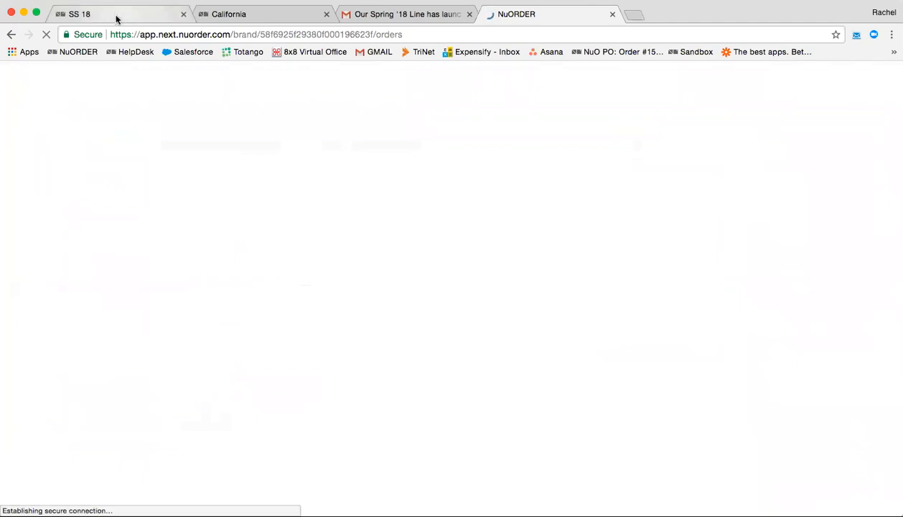
click(117, 17)
Go to View Campaigns from the sidebar's Campaigns menu to see the Spring '18 campaign's results.
mouse_move(45, 145)
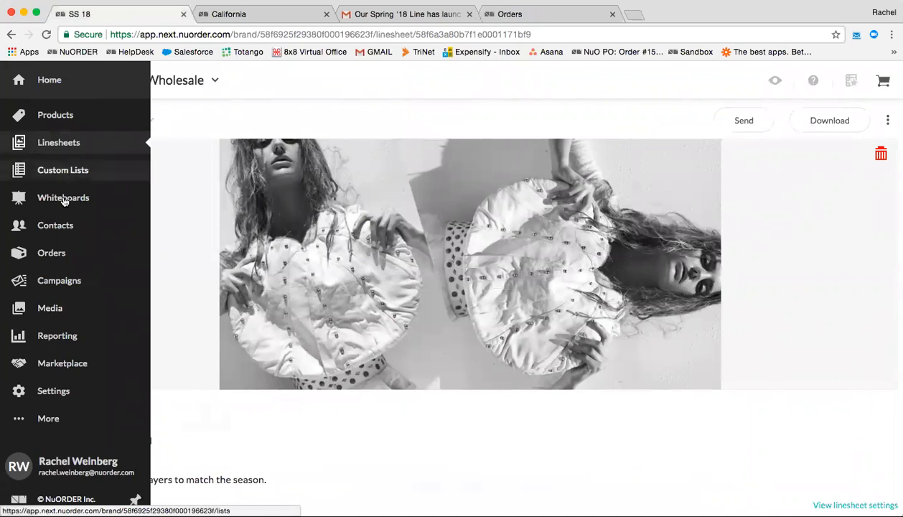
mouse_move(71, 284)
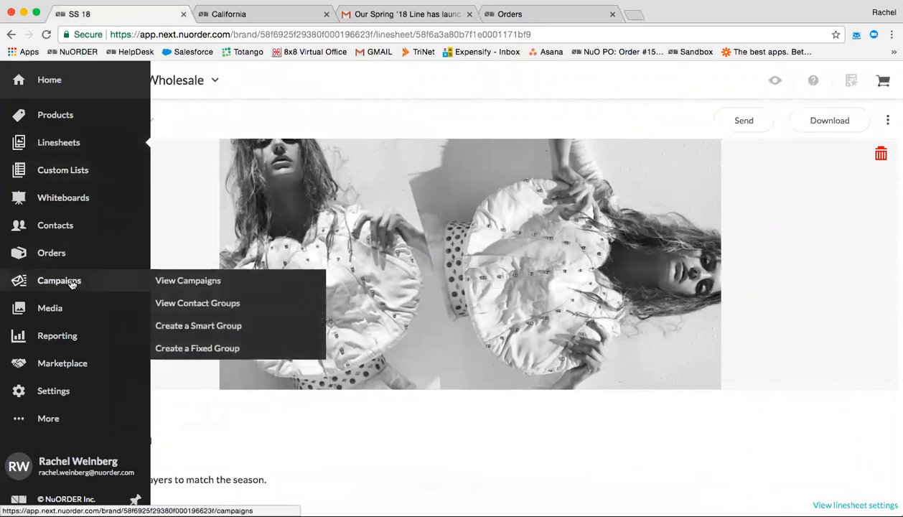
click(190, 280)
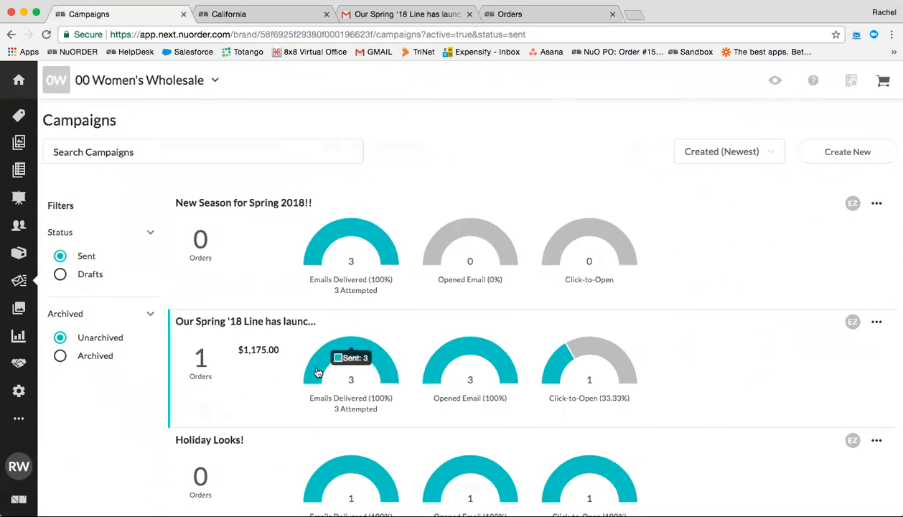
Open the Spring '18 campaign report and filter recipients by Sent, then Unopened.
click(262, 372)
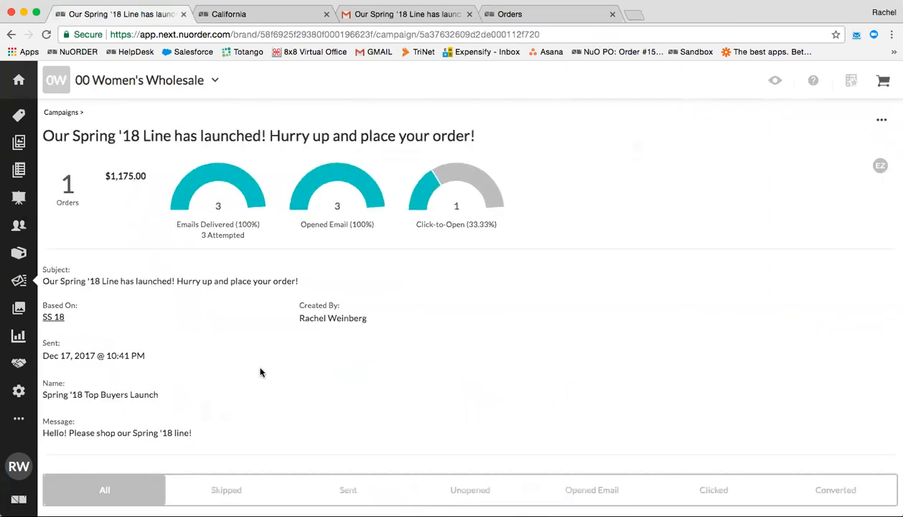
scroll(493, 337, down, 2)
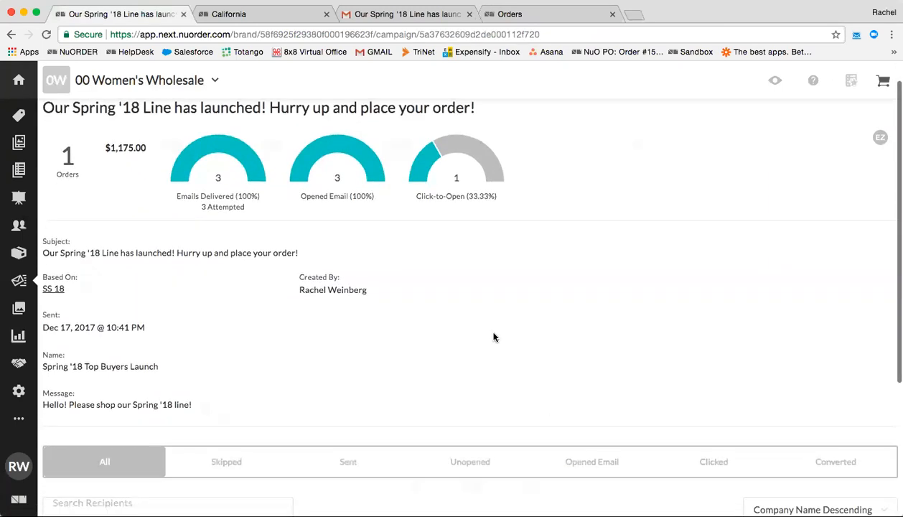
scroll(493, 337, down, 4)
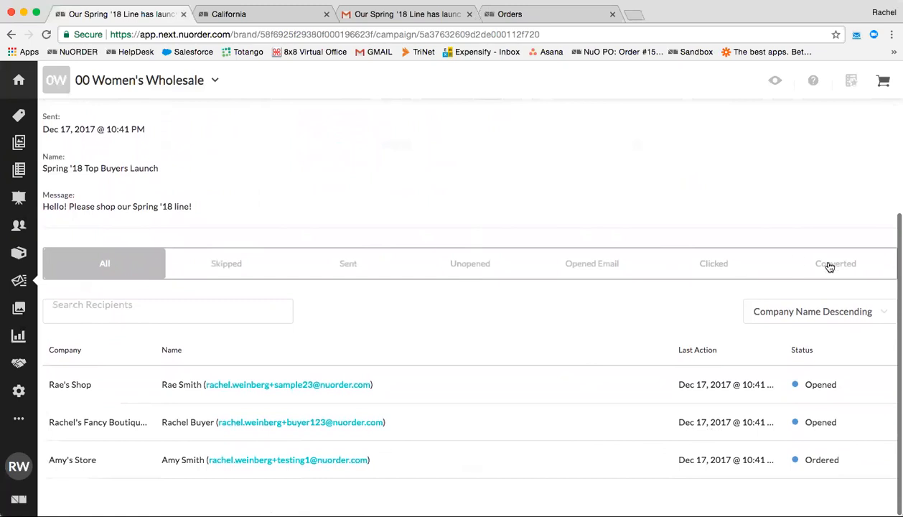
click(349, 263)
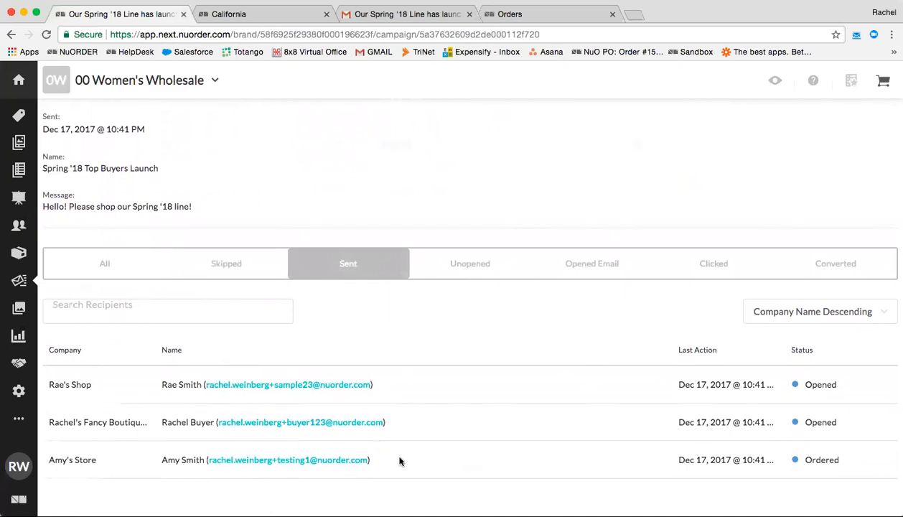
click(499, 270)
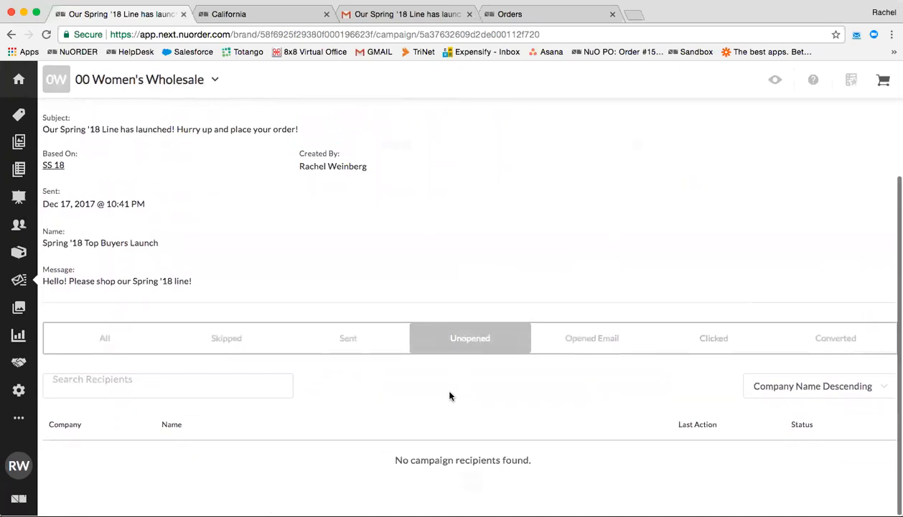
Filter the recipients by Opened Email, Clicked, then Converted to show the ordering store.
click(580, 346)
scroll(578, 344, down, 3)
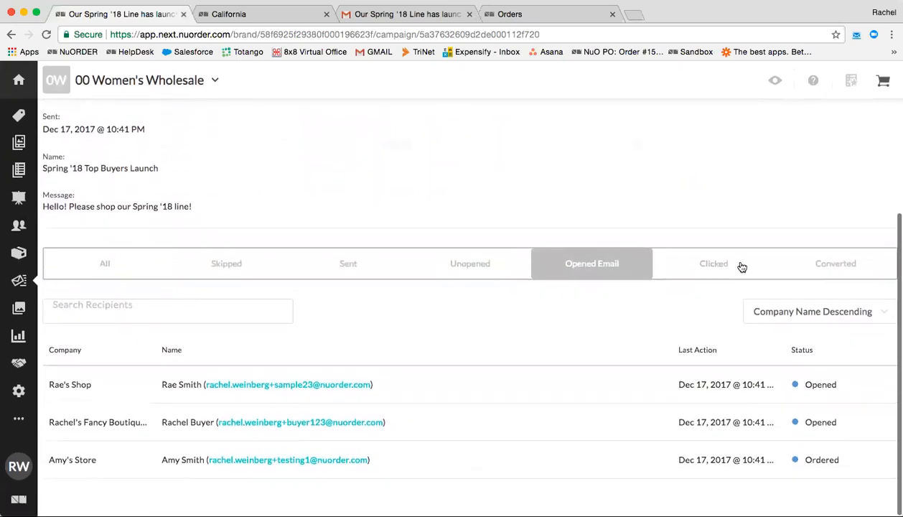
click(741, 266)
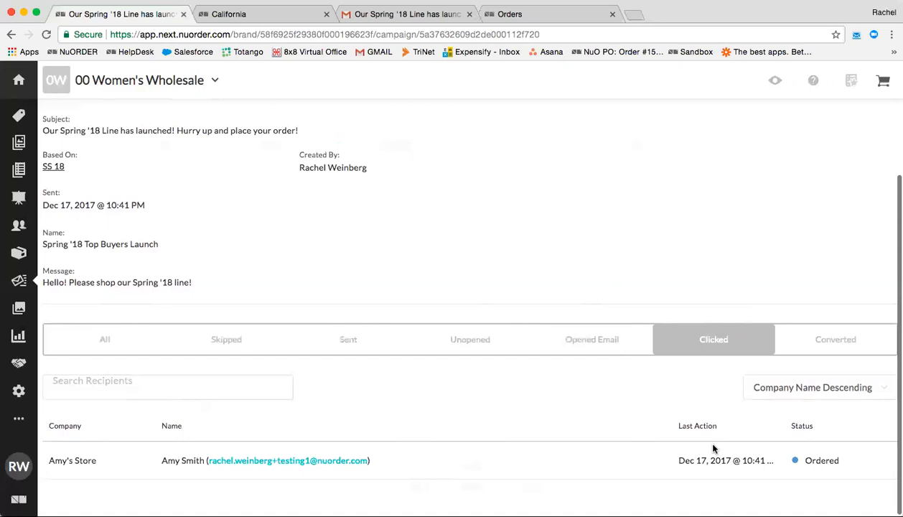
click(831, 343)
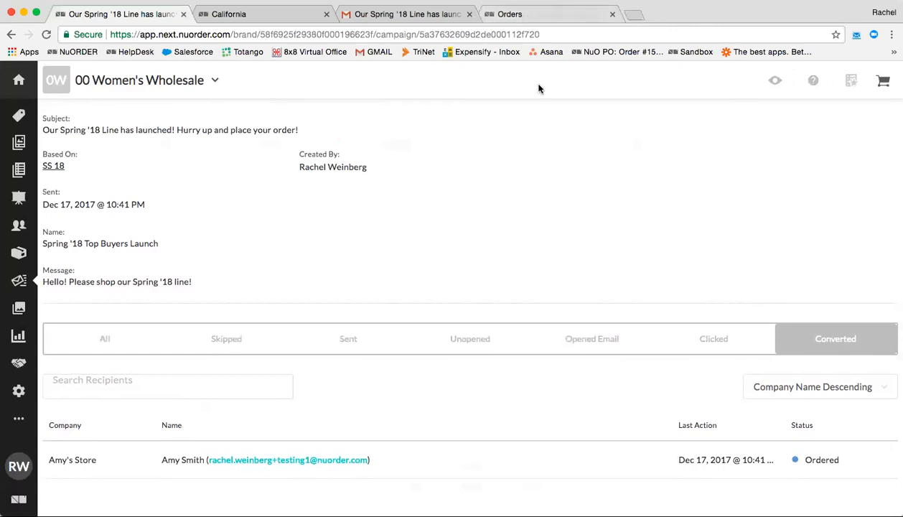
scroll(521, 239, up, 4)
scroll(521, 239, down, 3)
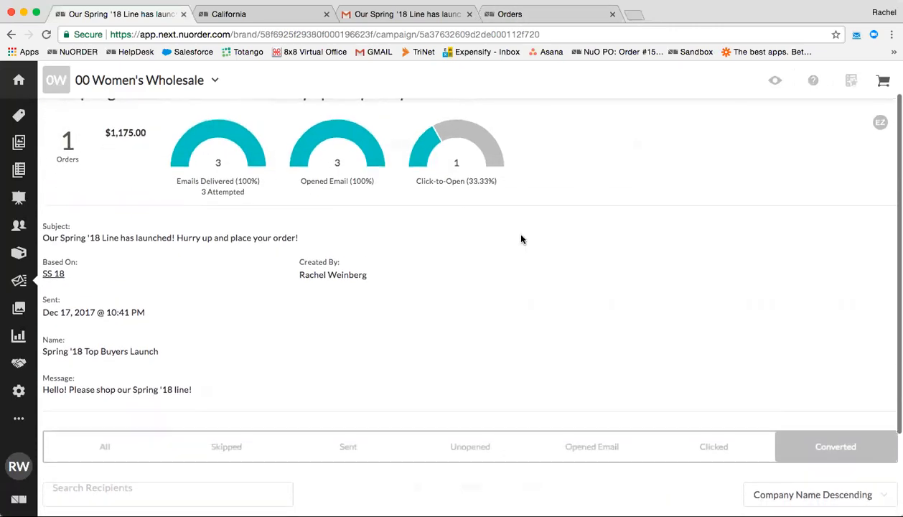
scroll(521, 239, down, 1)
Switch the recipient filter between Clicked and Opened Email, ending on Clicked to show the store with status Ordered.
click(717, 344)
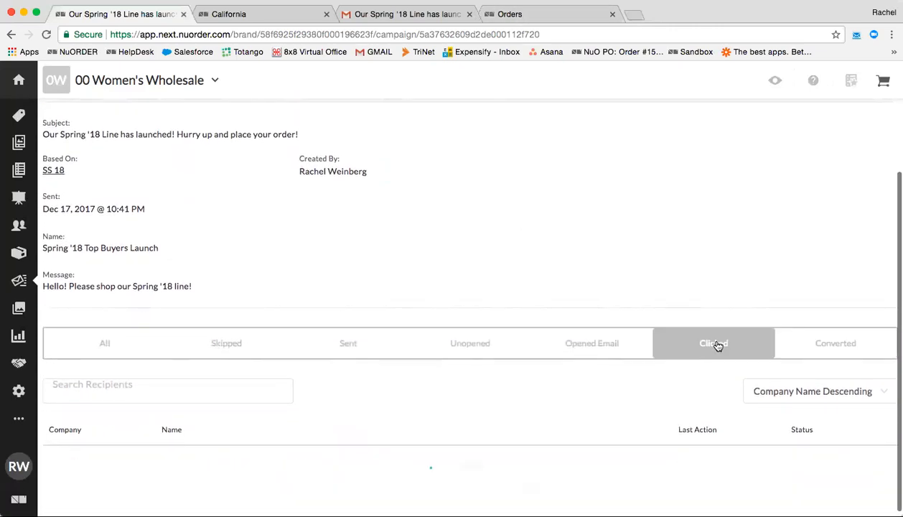
scroll(616, 328, down, 1)
click(599, 332)
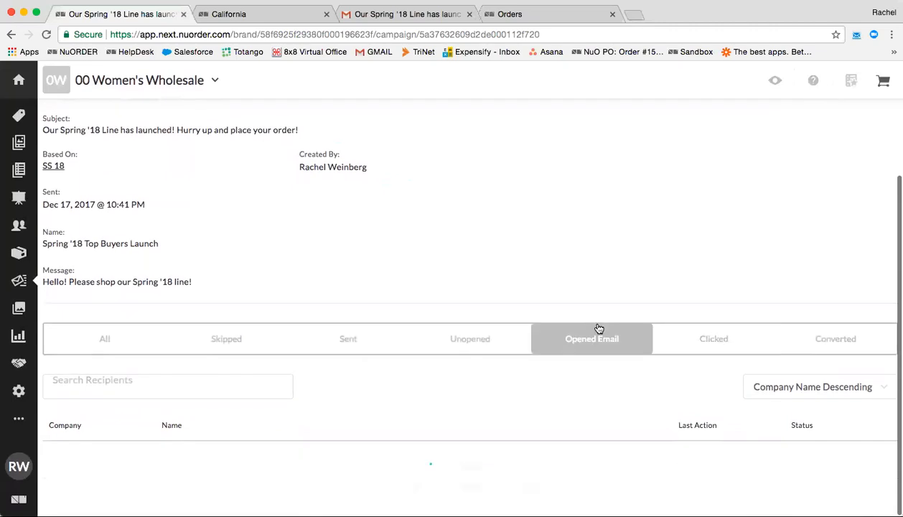
scroll(597, 345, down, 3)
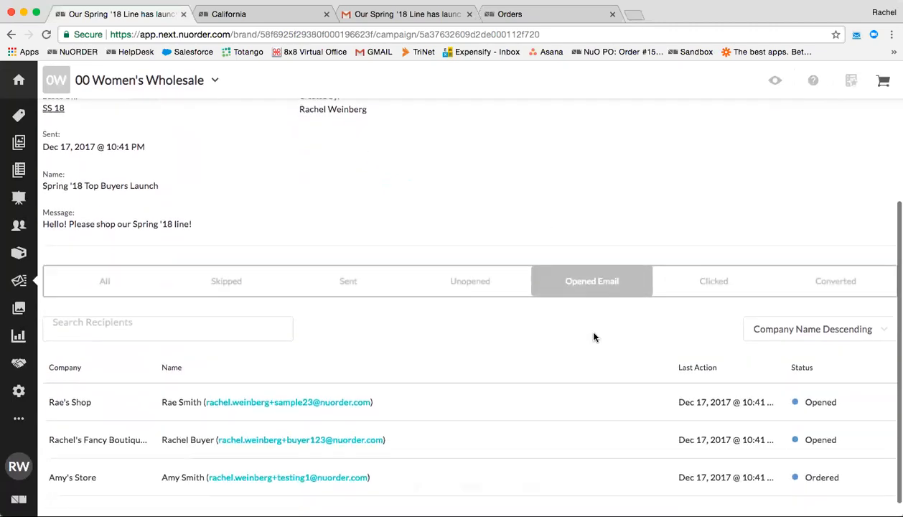
scroll(594, 338, down, 1)
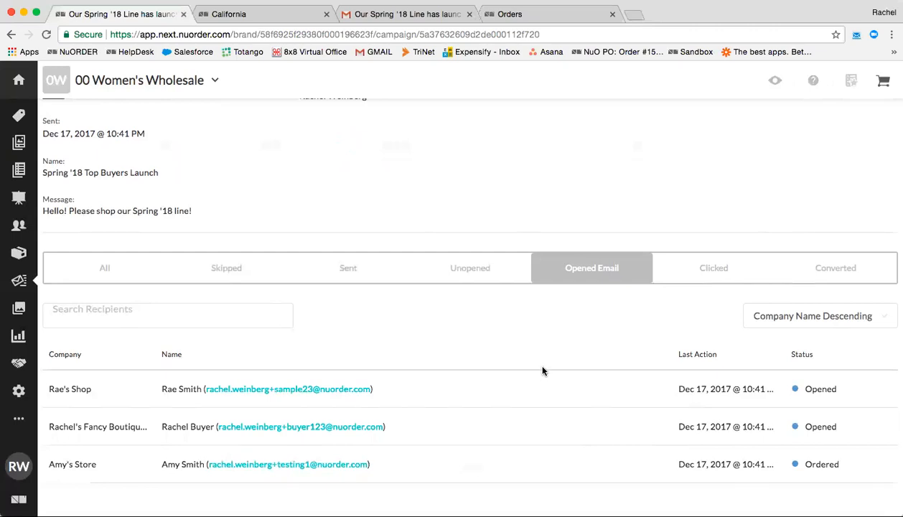
click(681, 279)
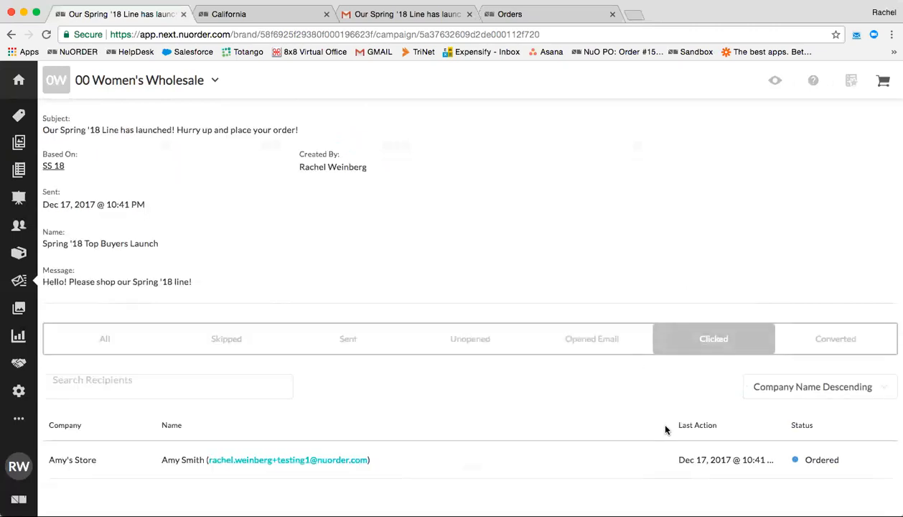